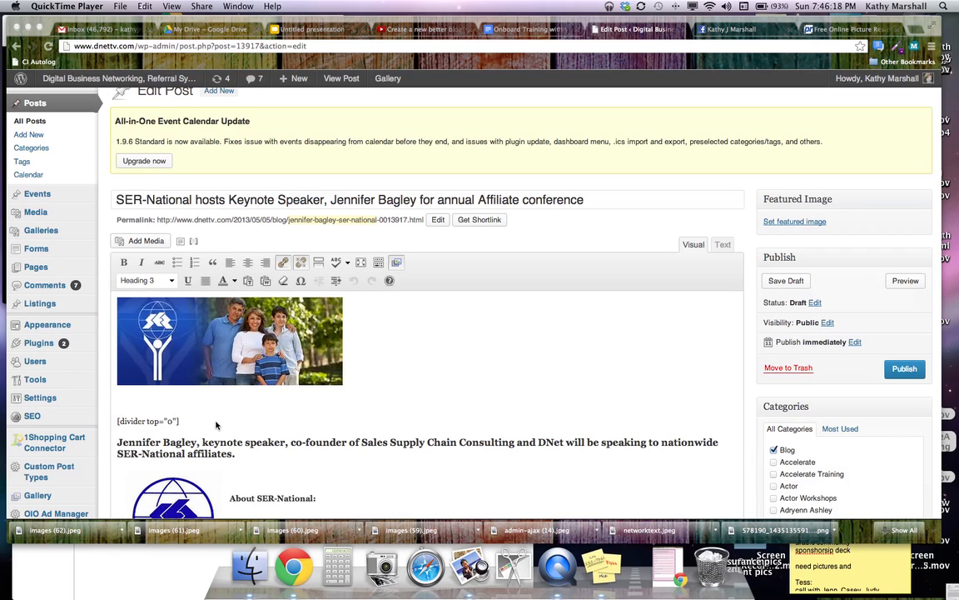
Scroll through the Categories checklist to look over the available categories
{"action": "scroll", "coordinate": [218, 423], "scroll_direction": "down", "scroll_amount": 5}
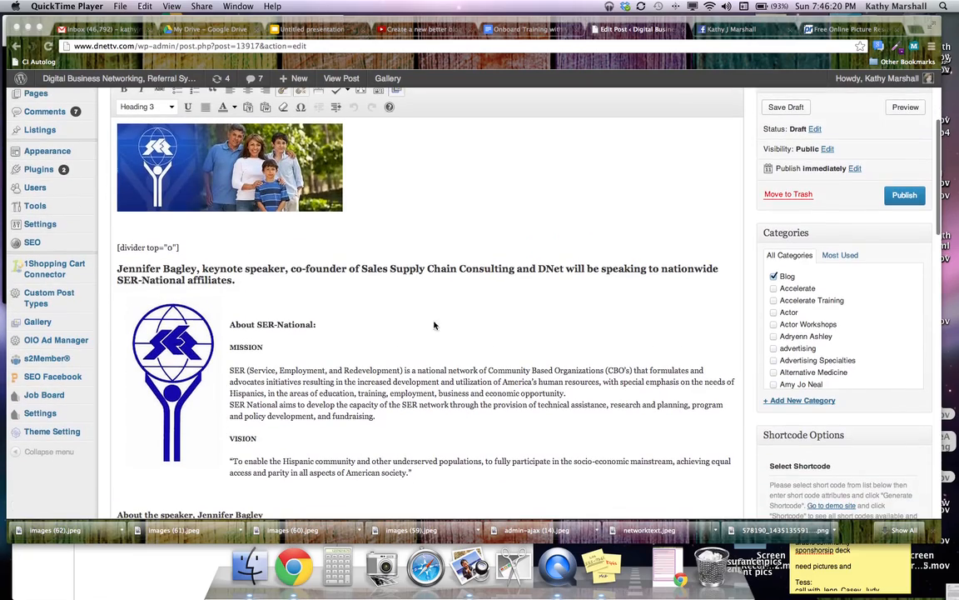
{"action": "scroll", "coordinate": [371, 451], "scroll_direction": "down", "scroll_amount": 4}
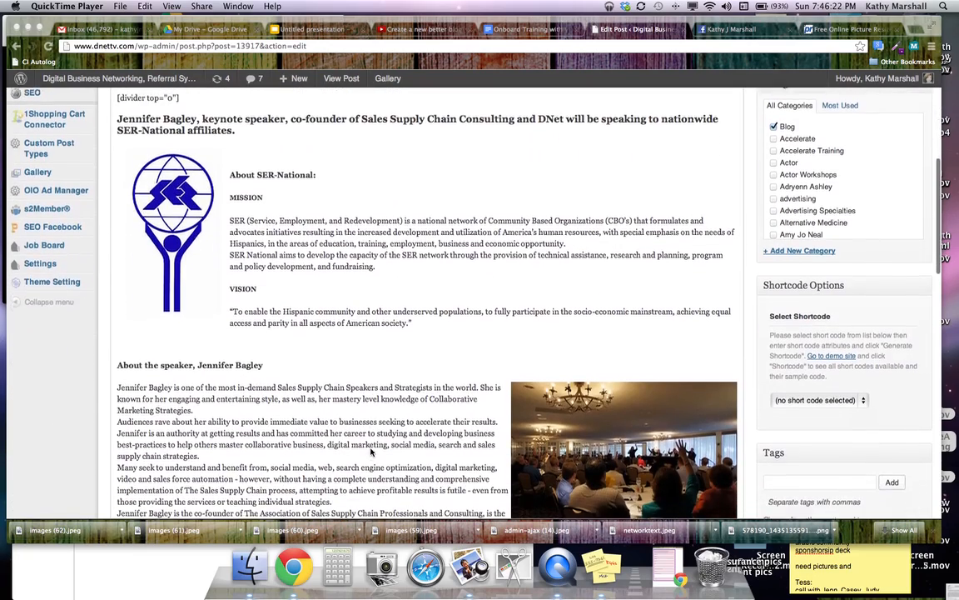
{"action": "scroll", "coordinate": [371, 451], "scroll_direction": "down", "scroll_amount": 2}
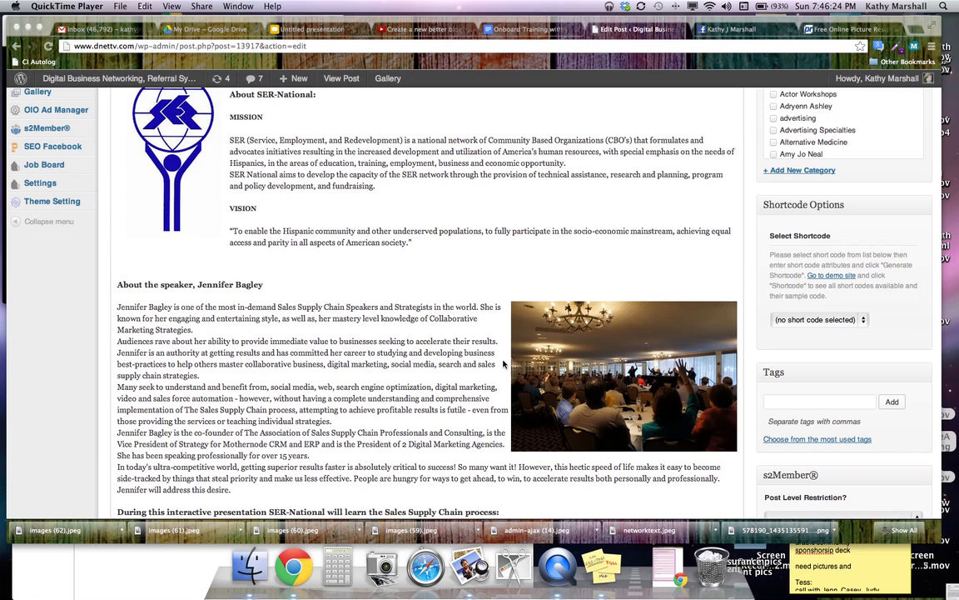
{"action": "scroll", "coordinate": [487, 358], "scroll_direction": "down", "scroll_amount": 6}
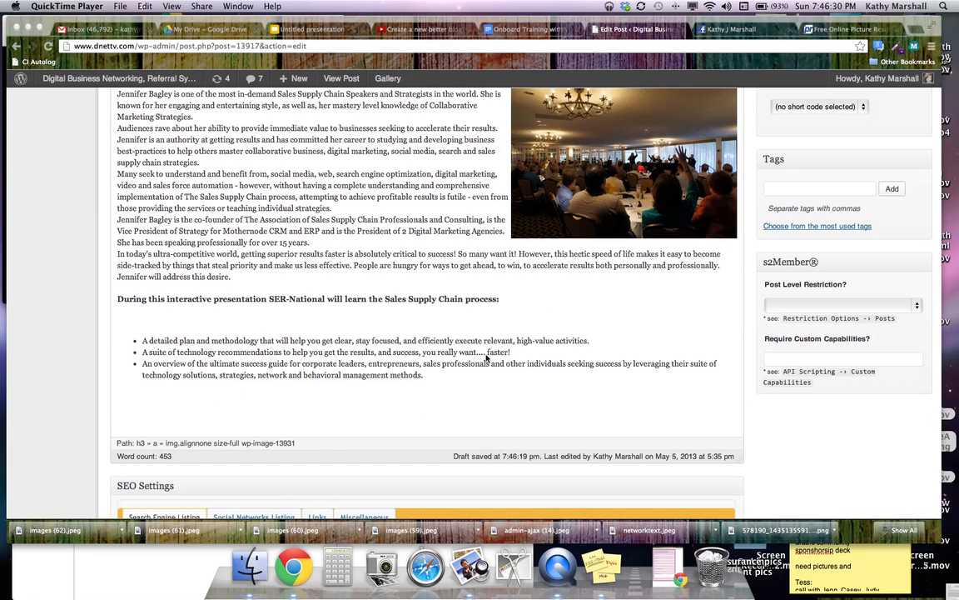
{"action": "scroll", "coordinate": [621, 360], "scroll_direction": "up", "scroll_amount": 6}
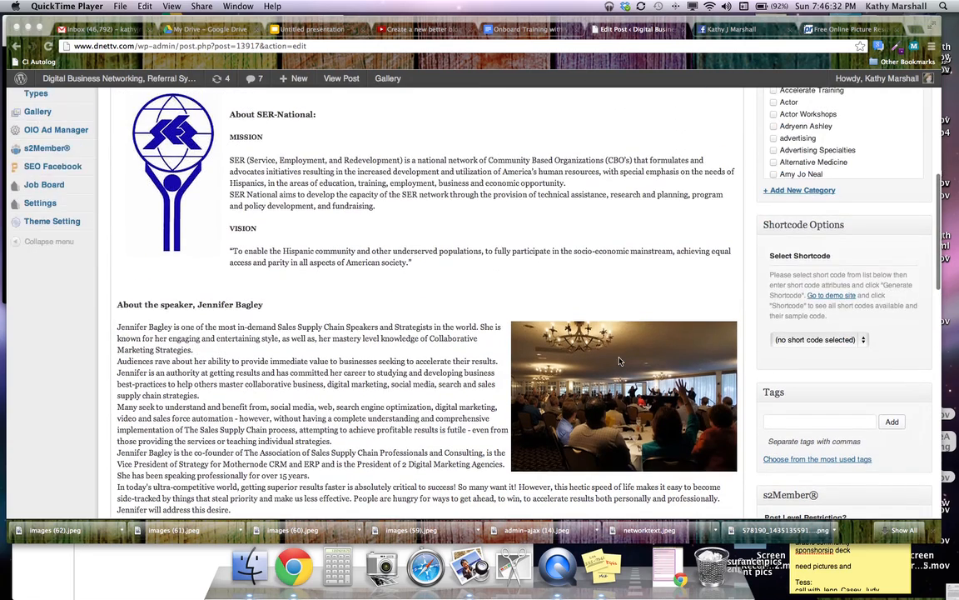
{"action": "scroll", "coordinate": [385, 349], "scroll_direction": "up", "scroll_amount": 5}
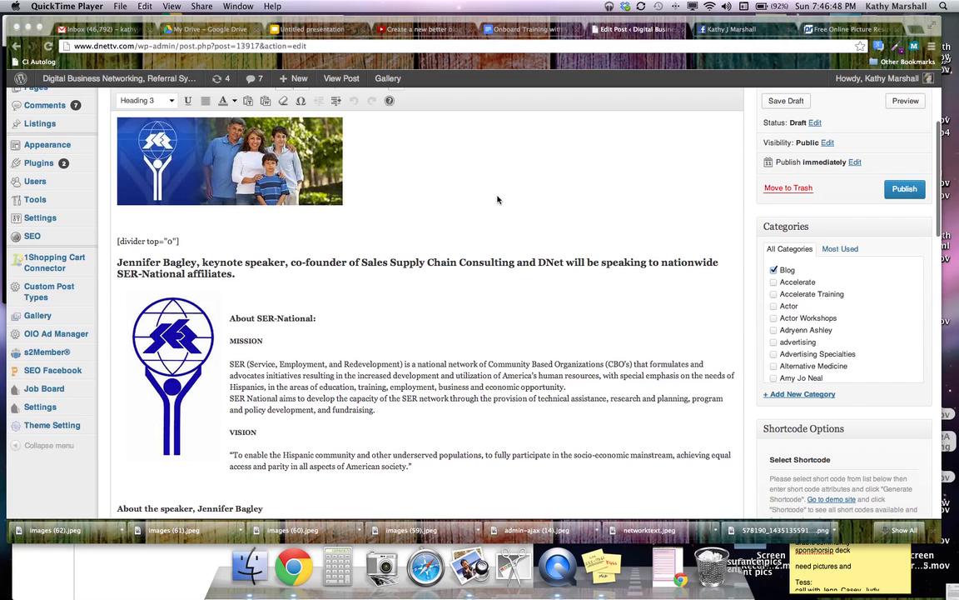
{"action": "scroll", "coordinate": [506, 208], "scroll_direction": "up", "scroll_amount": 5}
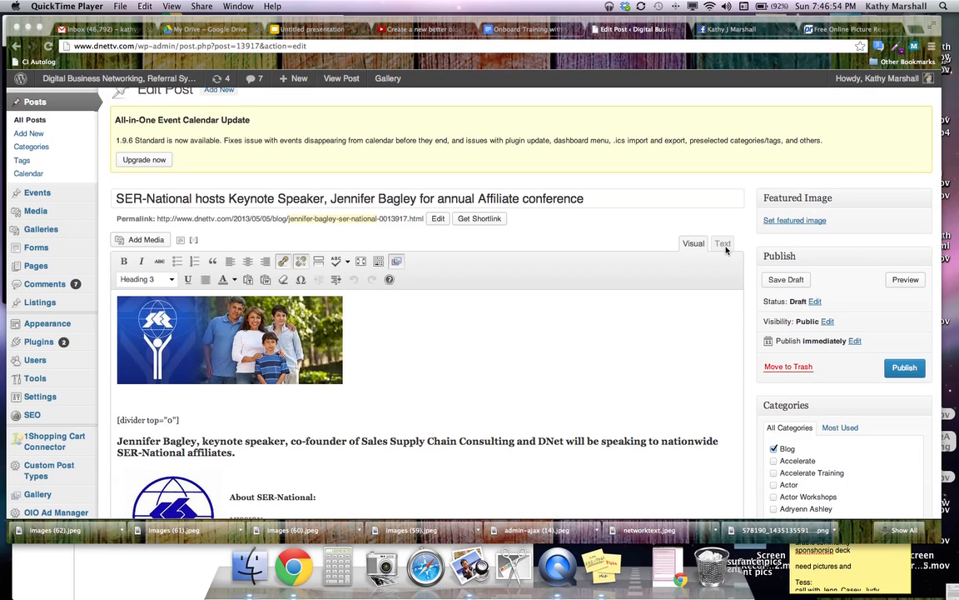
{"action": "scroll", "coordinate": [654, 306], "scroll_direction": "down", "scroll_amount": 3}
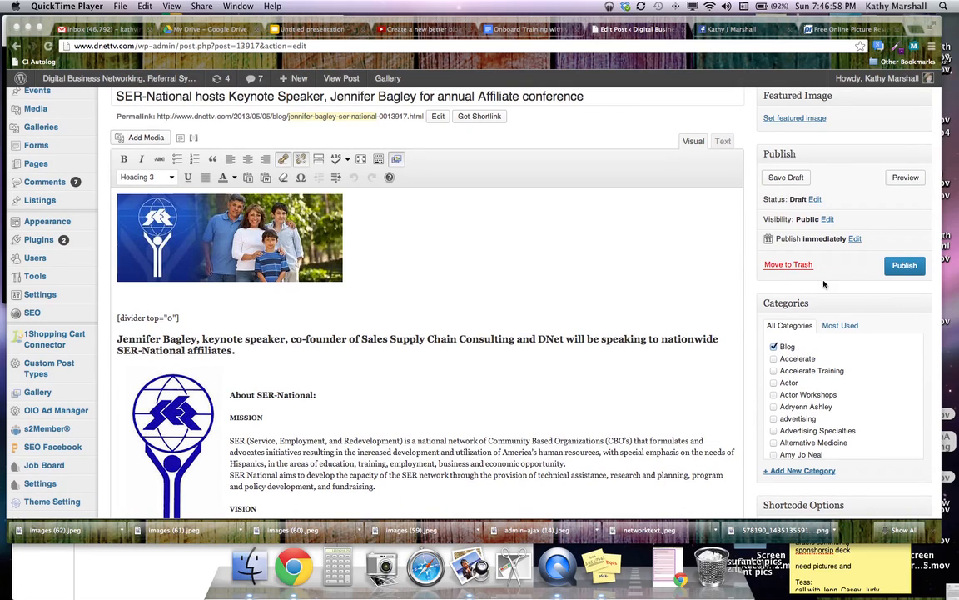
{"action": "scroll", "coordinate": [796, 390], "scroll_direction": "down", "scroll_amount": 5}
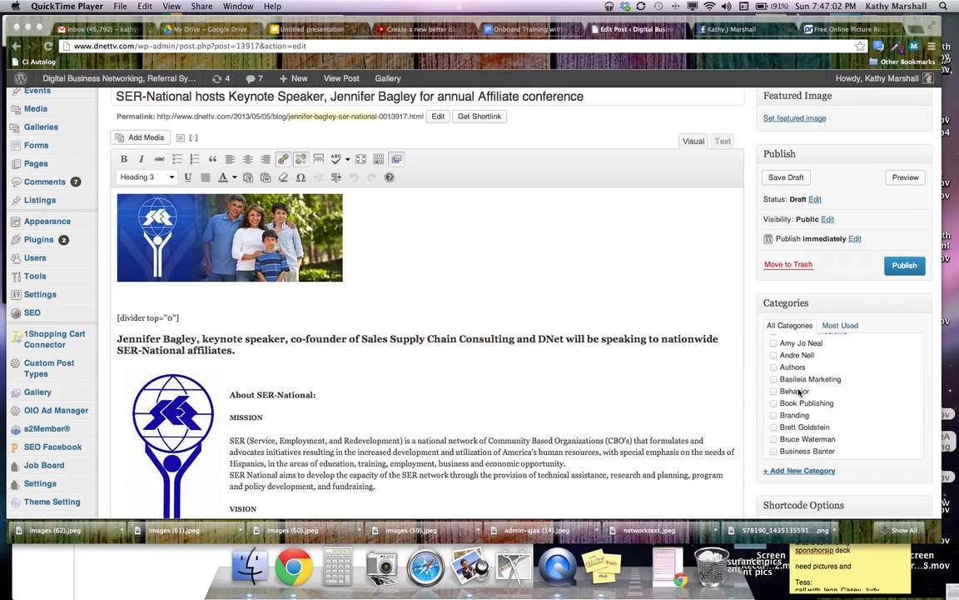
{"action": "scroll", "coordinate": [798, 392], "scroll_direction": "up", "scroll_amount": 5}
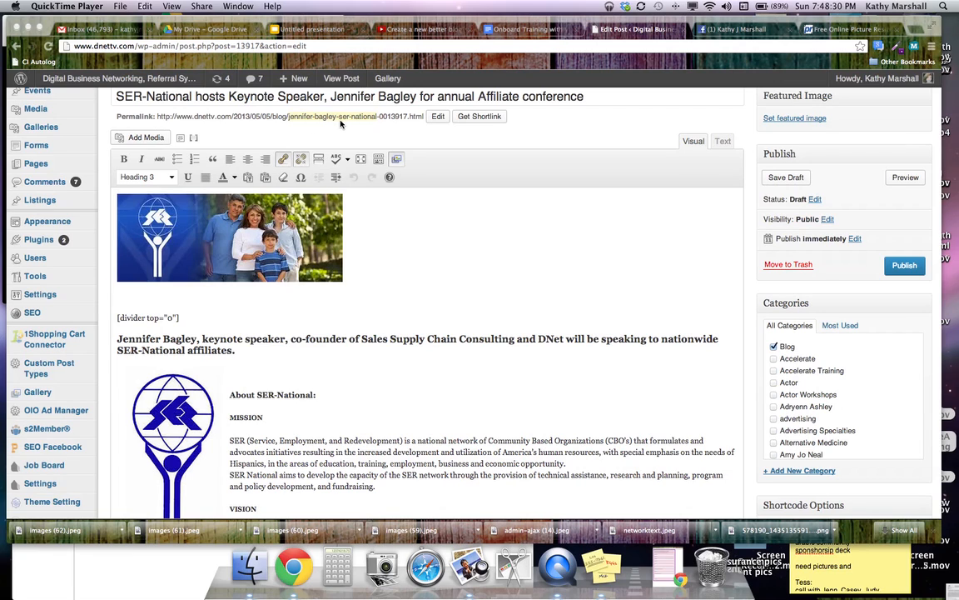
Highlight SER-National and the speaker's name in the post title, keeping Blog ticked
{"action": "left_click", "coordinate": [177, 91]}
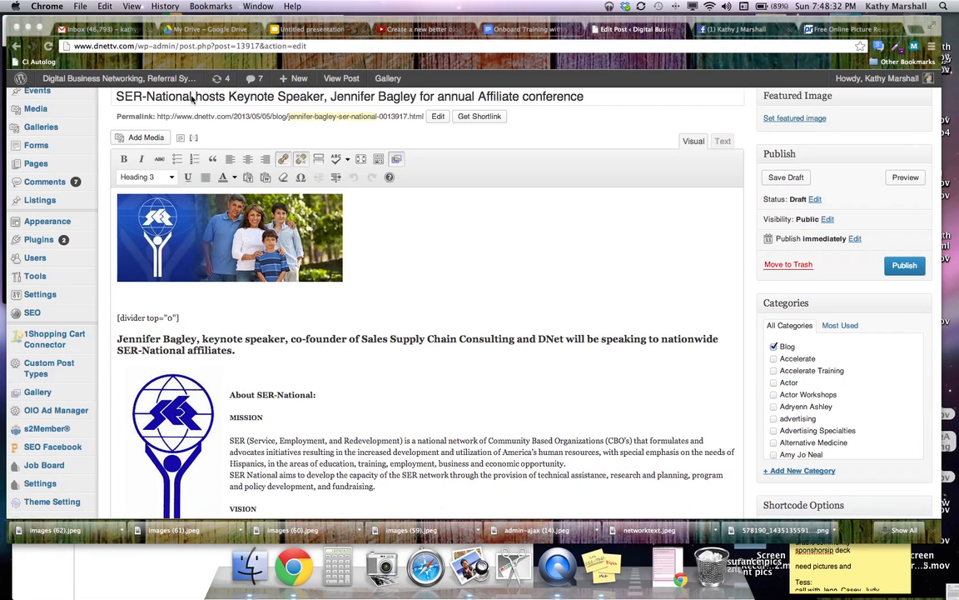
{"action": "left_click_drag", "start_coordinate": [193, 96], "coordinate": [108, 96]}
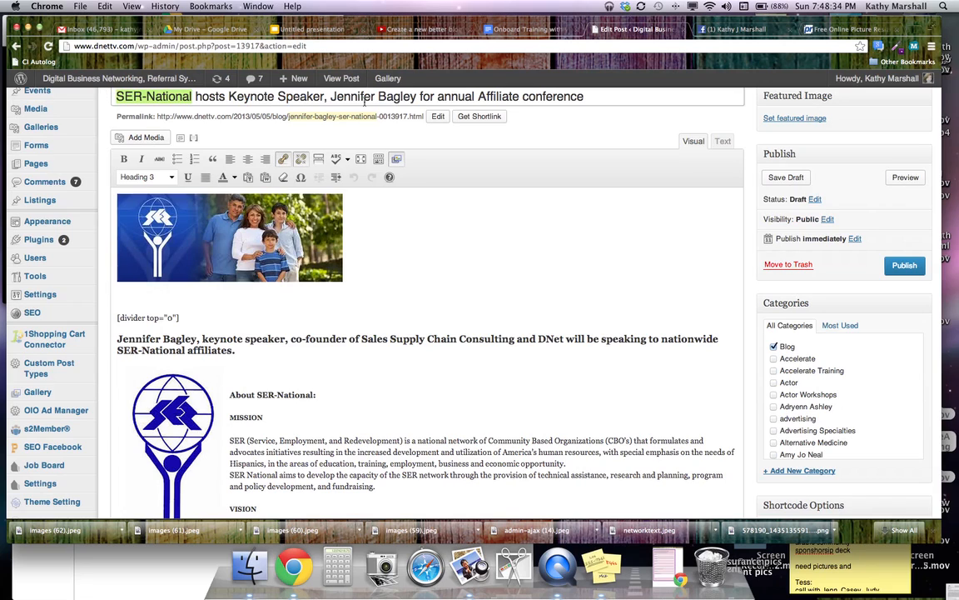
{"action": "left_click_drag", "start_coordinate": [417, 96], "coordinate": [330, 97]}
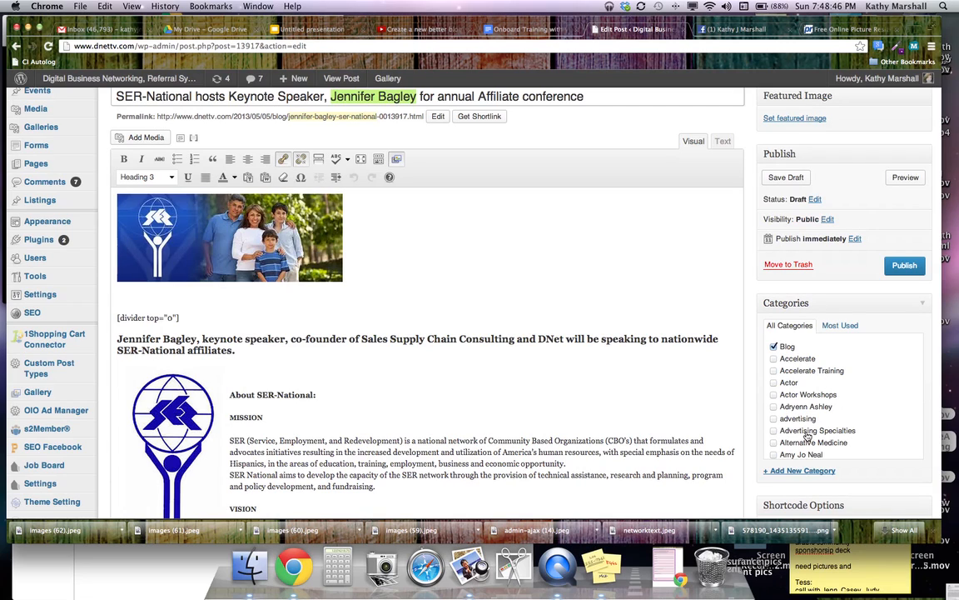
{"action": "left_click", "coordinate": [774, 346]}
{"action": "left_click", "coordinate": [774, 346]}
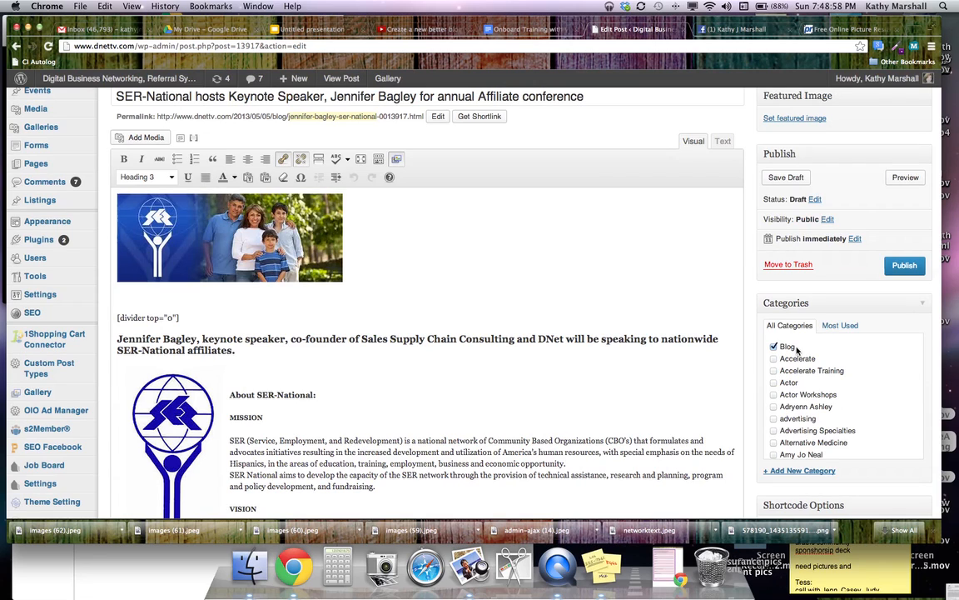
Scroll the Categories checklist down to the Events entry
{"action": "scroll", "coordinate": [830, 381], "scroll_direction": "down", "scroll_amount": 1}
{"action": "scroll", "coordinate": [831, 381], "scroll_direction": "down", "scroll_amount": 5}
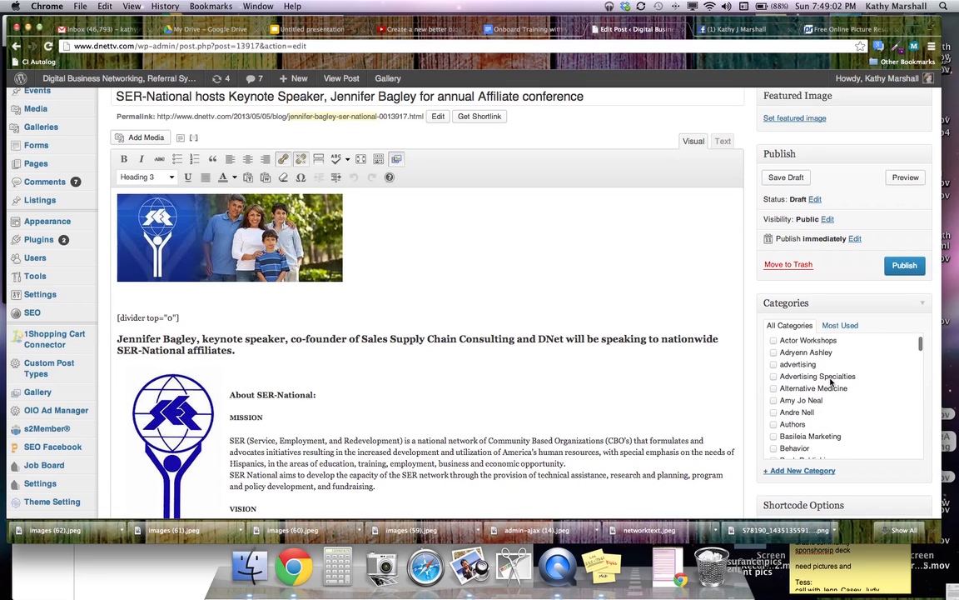
{"action": "scroll", "coordinate": [831, 382], "scroll_direction": "down", "scroll_amount": 4}
{"action": "scroll", "coordinate": [830, 381], "scroll_direction": "up", "scroll_amount": 1}
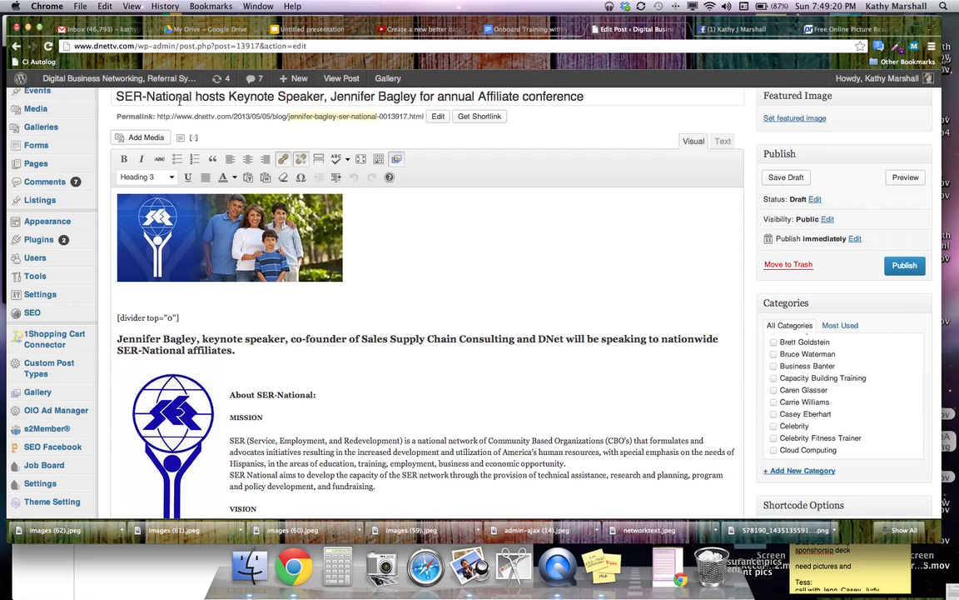
{"action": "scroll", "coordinate": [632, 316], "scroll_direction": "down", "scroll_amount": 3}
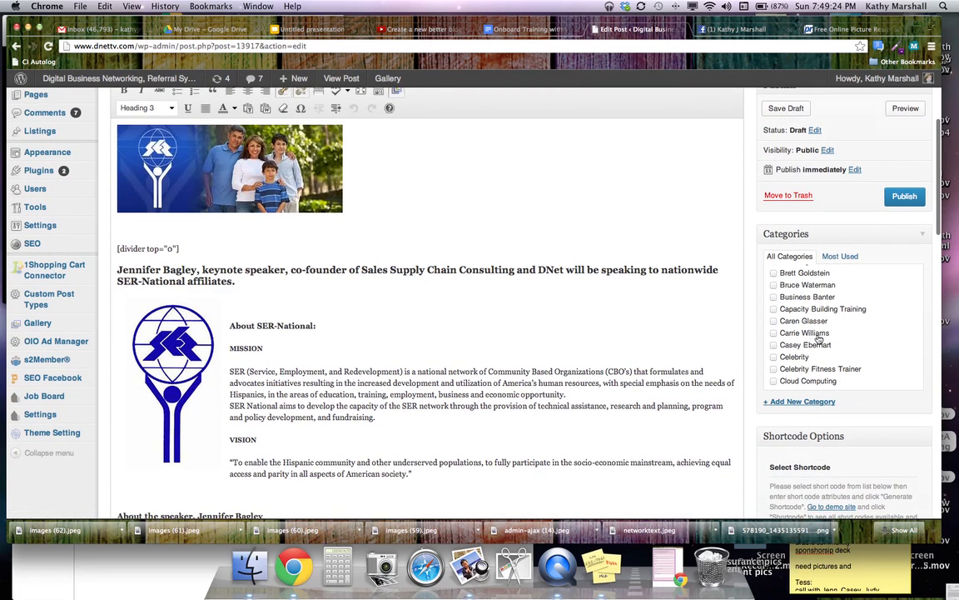
{"action": "scroll", "coordinate": [856, 345], "scroll_direction": "down", "scroll_amount": 1}
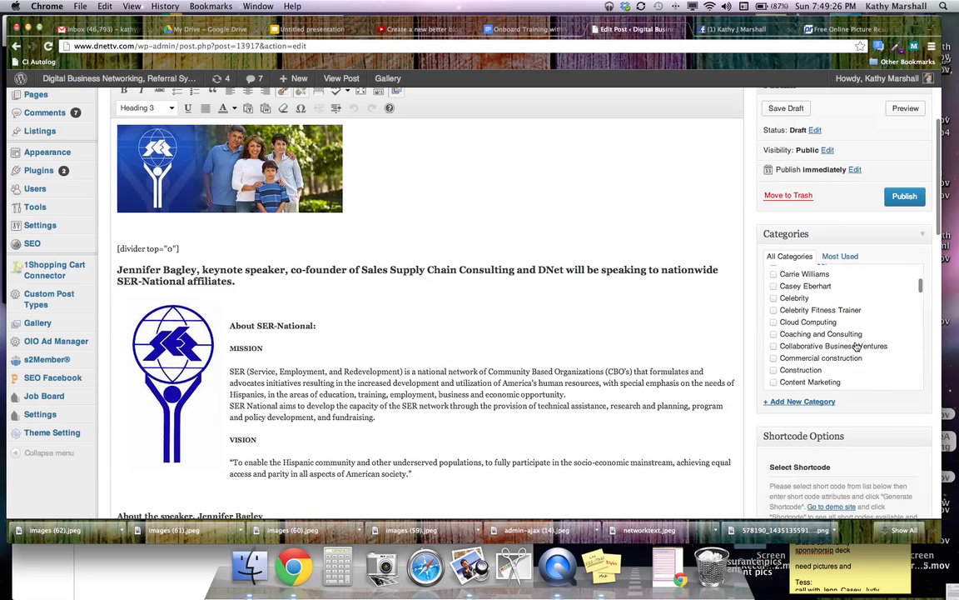
{"action": "scroll", "coordinate": [856, 345], "scroll_direction": "down", "scroll_amount": 2}
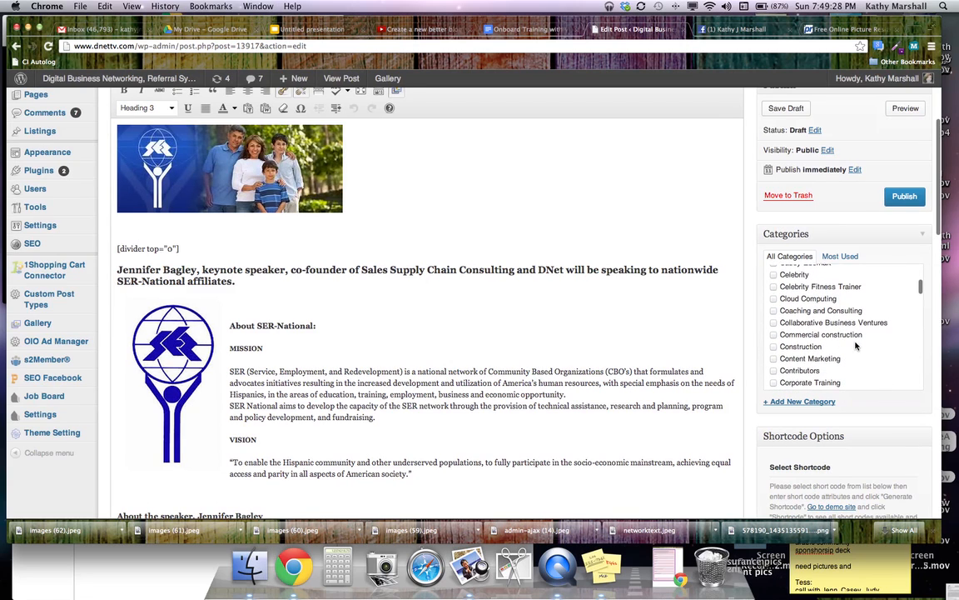
{"action": "scroll", "coordinate": [856, 346], "scroll_direction": "down", "scroll_amount": 2}
{"action": "scroll", "coordinate": [856, 346], "scroll_direction": "down", "scroll_amount": 5}
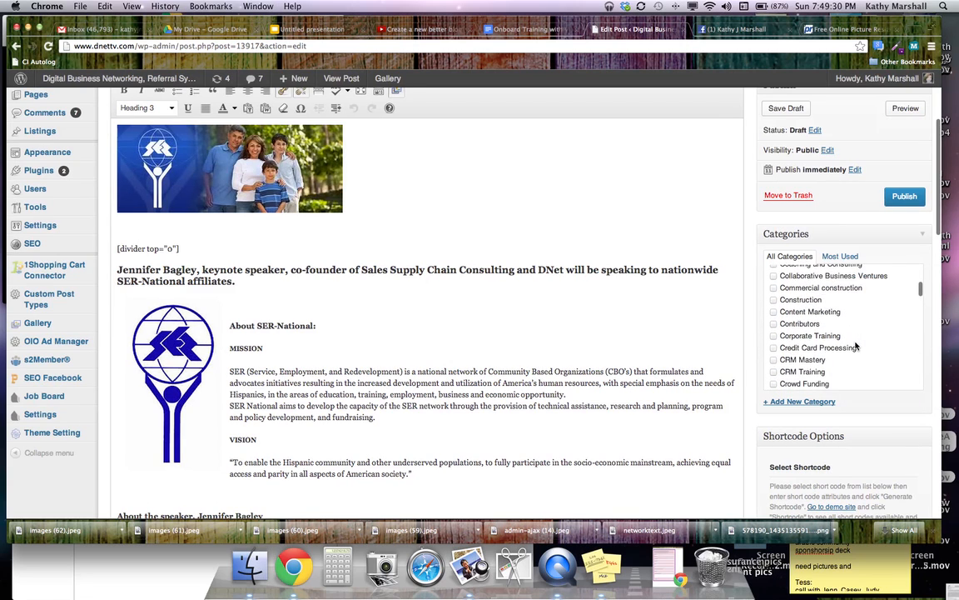
{"action": "scroll", "coordinate": [856, 345], "scroll_direction": "down", "scroll_amount": 4}
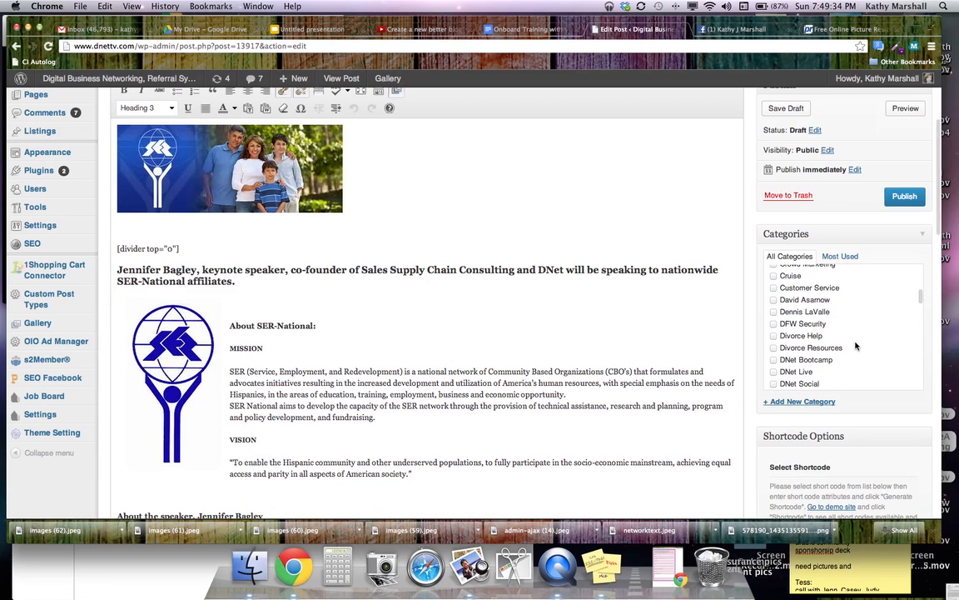
{"action": "scroll", "coordinate": [856, 346], "scroll_direction": "down", "scroll_amount": 2}
{"action": "scroll", "coordinate": [855, 344], "scroll_direction": "down", "scroll_amount": 5}
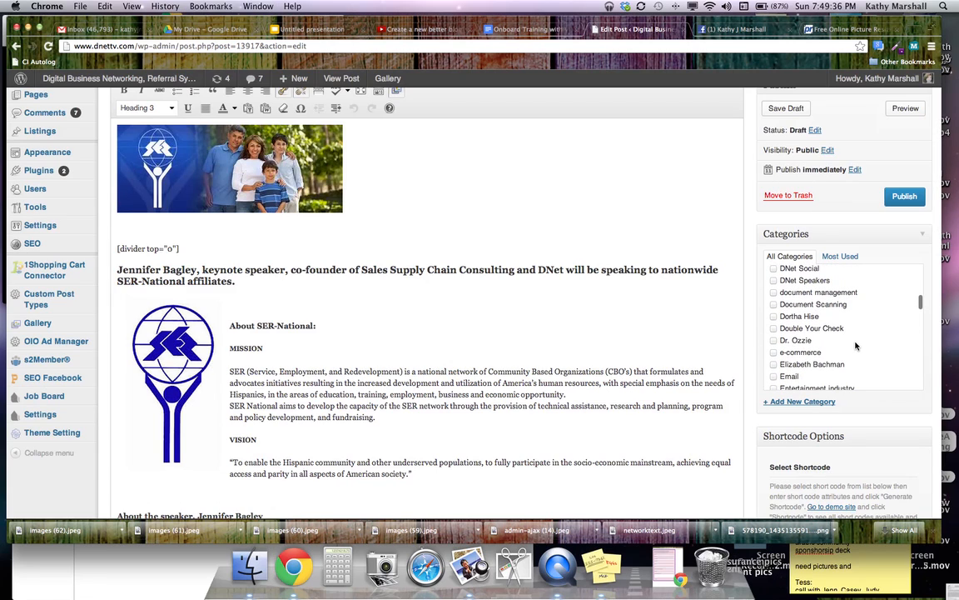
{"action": "scroll", "coordinate": [796, 363], "scroll_direction": "down", "scroll_amount": 1}
Tick the Events, speaker's-name and Marketing categories
{"action": "left_click", "coordinate": [774, 379]}
{"action": "scroll", "coordinate": [825, 371], "scroll_direction": "down", "scroll_amount": 3}
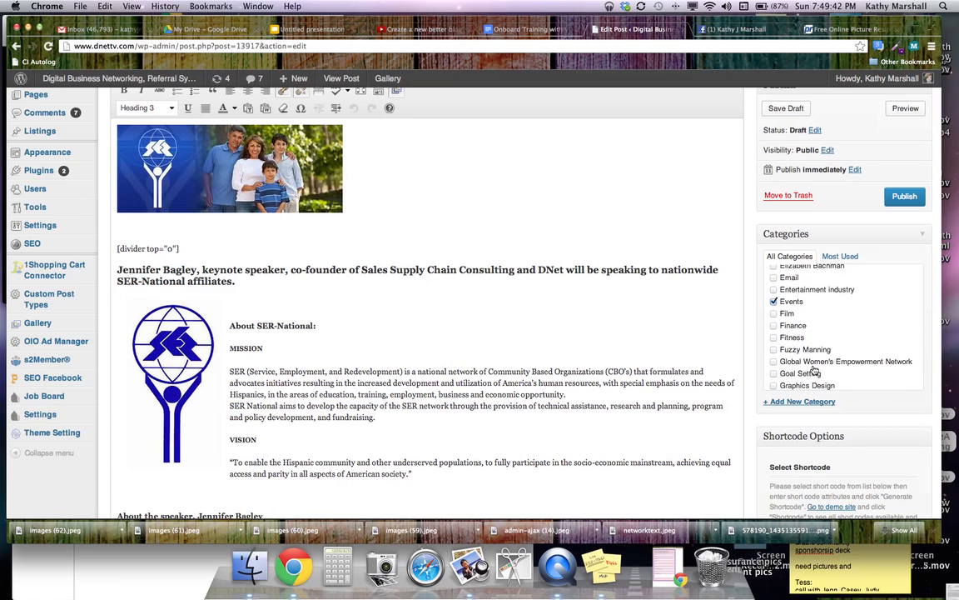
{"action": "scroll", "coordinate": [841, 381], "scroll_direction": "down", "scroll_amount": 1}
{"action": "scroll", "coordinate": [842, 381], "scroll_direction": "down", "scroll_amount": 4}
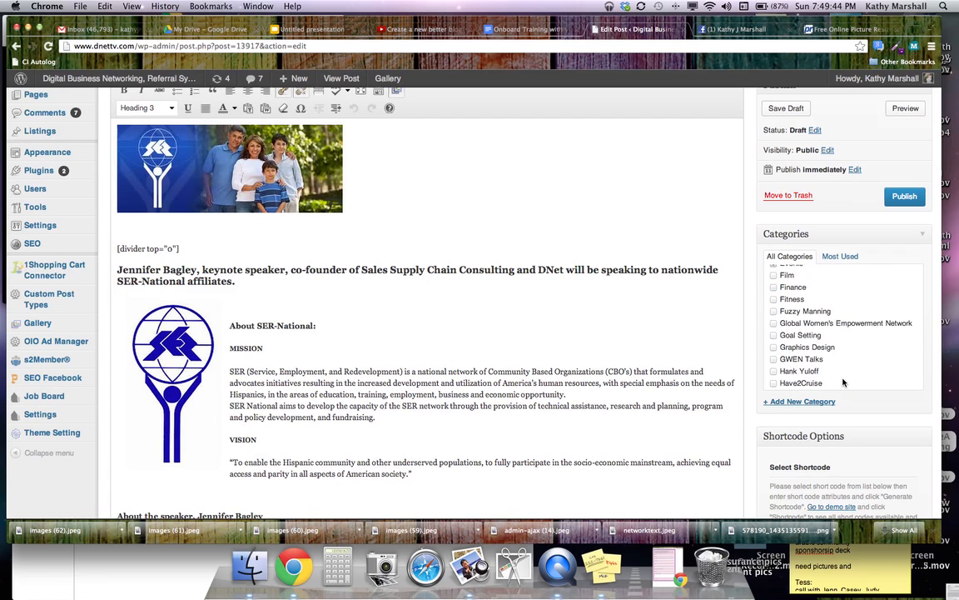
{"action": "scroll", "coordinate": [843, 382], "scroll_direction": "down", "scroll_amount": 5}
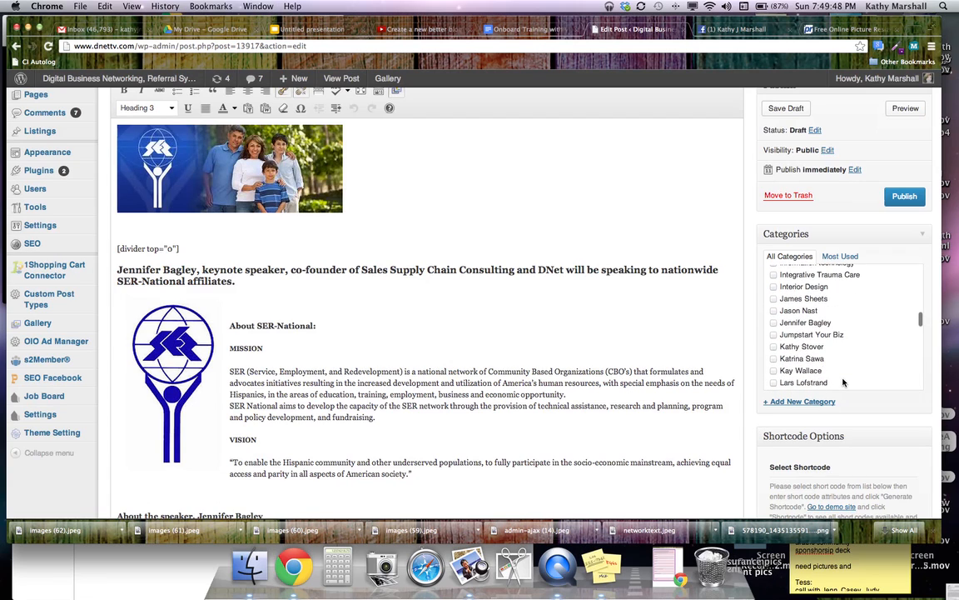
{"action": "left_click", "coordinate": [773, 326]}
{"action": "scroll", "coordinate": [870, 356], "scroll_direction": "down", "scroll_amount": 3}
{"action": "scroll", "coordinate": [841, 353], "scroll_direction": "down", "scroll_amount": 3}
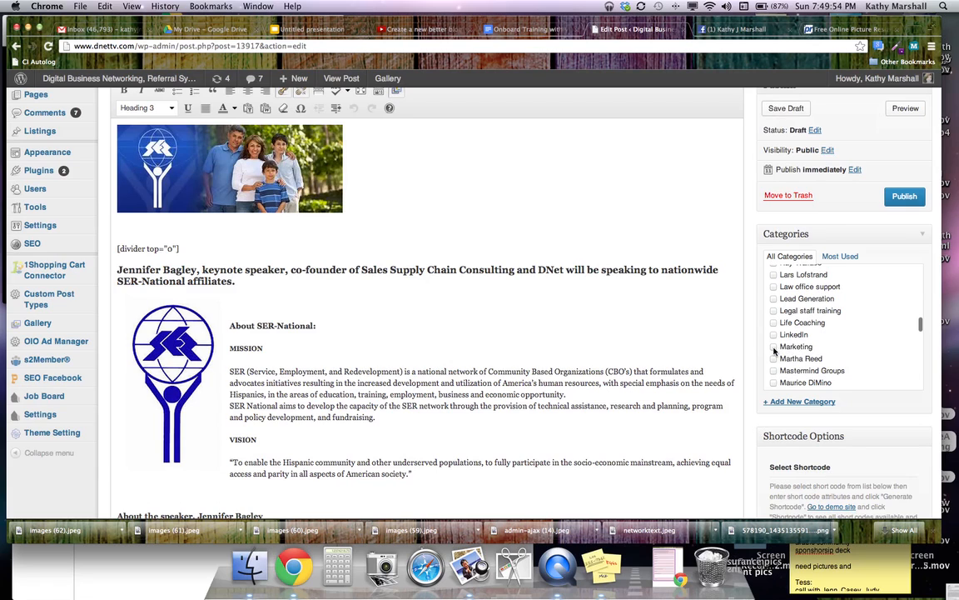
{"action": "left_click", "coordinate": [774, 347]}
Tick the Organizations and Associations and Social Media categories
{"action": "scroll", "coordinate": [870, 358], "scroll_direction": "down", "scroll_amount": 2}
{"action": "scroll", "coordinate": [872, 359], "scroll_direction": "down", "scroll_amount": 4}
{"action": "scroll", "coordinate": [876, 367], "scroll_direction": "down", "scroll_amount": 3}
{"action": "scroll", "coordinate": [876, 367], "scroll_direction": "down", "scroll_amount": 3}
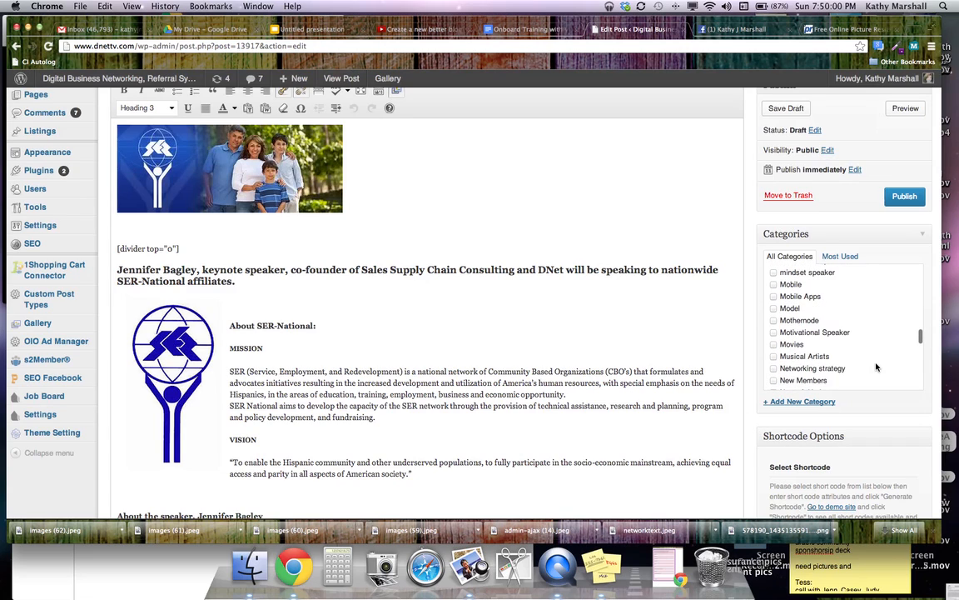
{"action": "scroll", "coordinate": [875, 367], "scroll_direction": "down", "scroll_amount": 2}
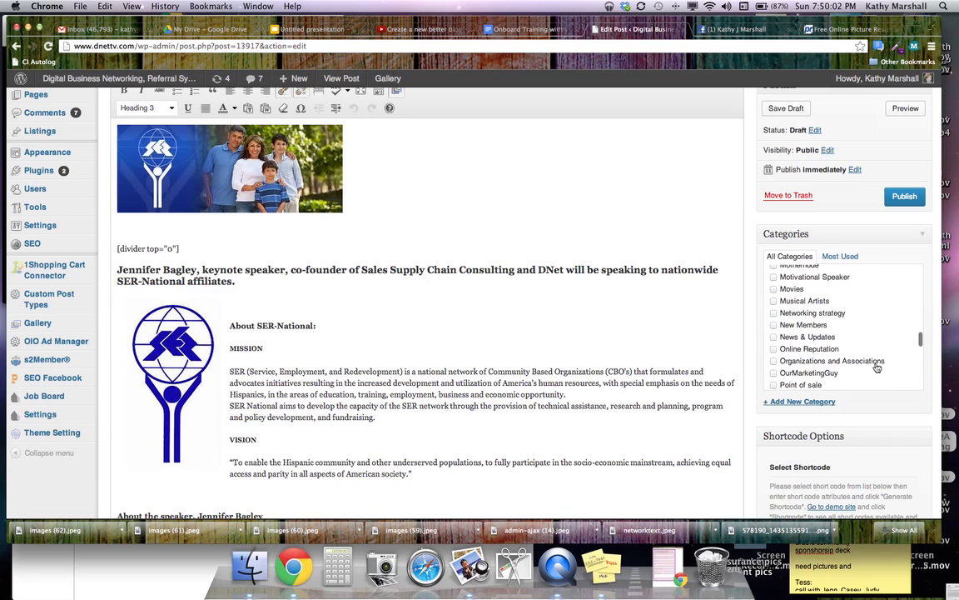
{"action": "left_click", "coordinate": [773, 362]}
{"action": "scroll", "coordinate": [873, 369], "scroll_direction": "down", "scroll_amount": 1}
{"action": "scroll", "coordinate": [873, 369], "scroll_direction": "down", "scroll_amount": 5}
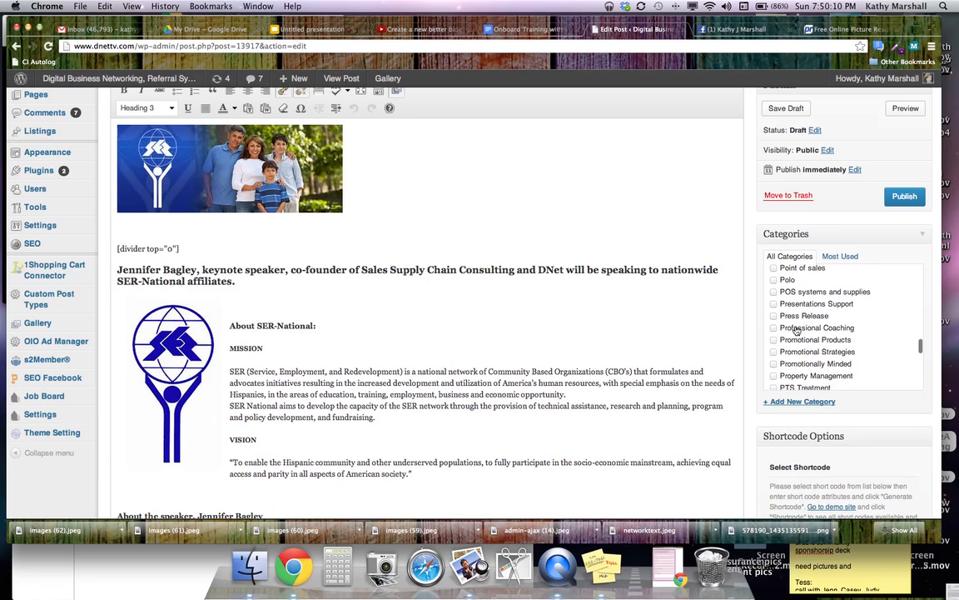
{"action": "scroll", "coordinate": [888, 364], "scroll_direction": "down", "scroll_amount": 4}
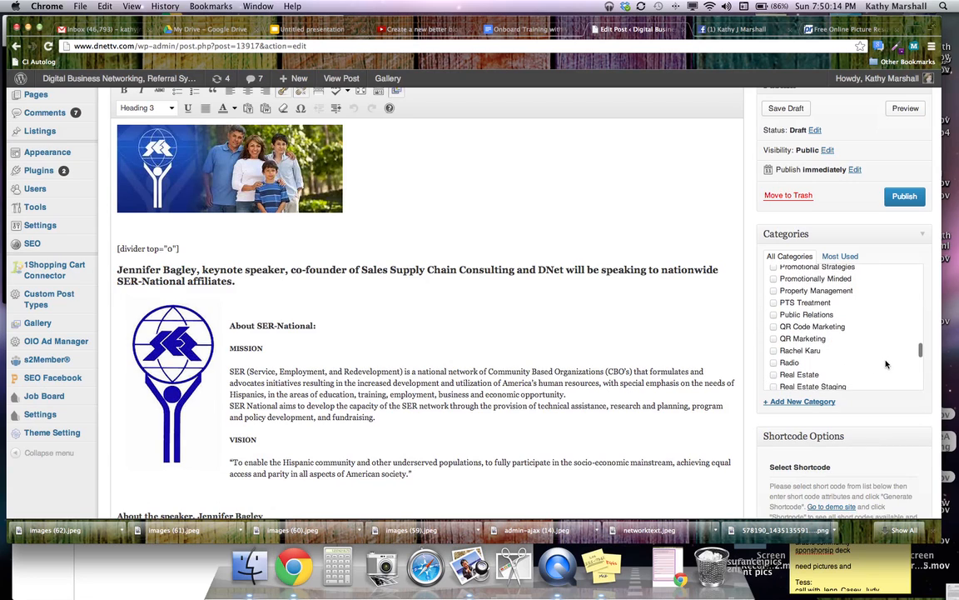
{"action": "scroll", "coordinate": [886, 364], "scroll_direction": "down", "scroll_amount": 4}
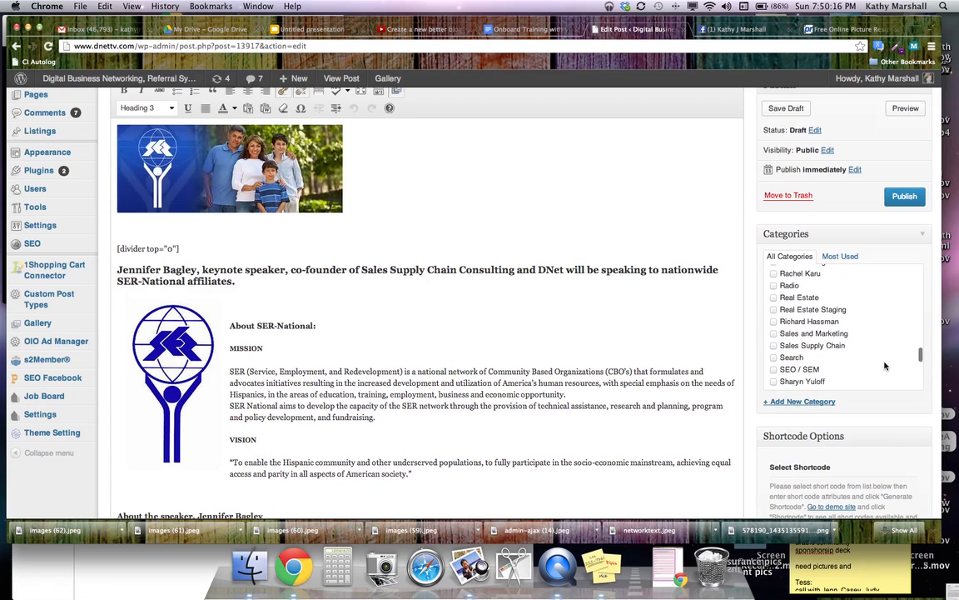
{"action": "scroll", "coordinate": [885, 364], "scroll_direction": "down", "scroll_amount": 5}
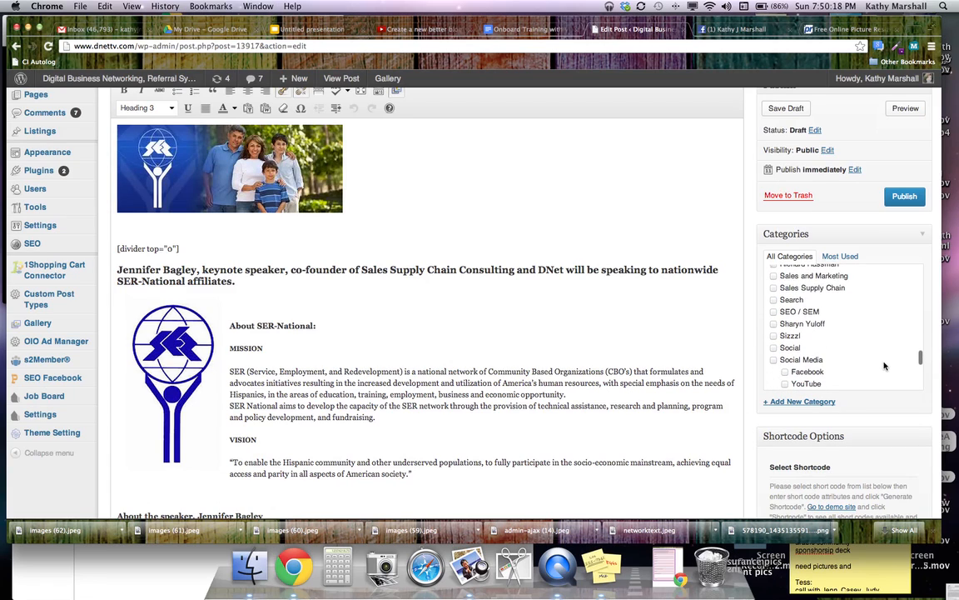
{"action": "left_click", "coordinate": [774, 360]}
Tick the Speakers and Strategy categories
{"action": "scroll", "coordinate": [860, 363], "scroll_direction": "down", "scroll_amount": 2}
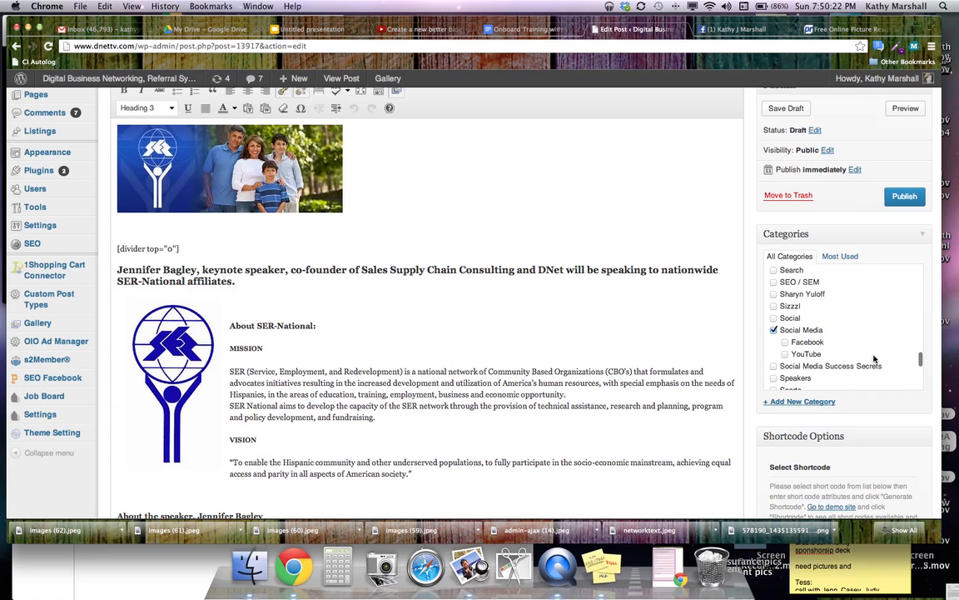
{"action": "scroll", "coordinate": [873, 358], "scroll_direction": "down", "scroll_amount": 3}
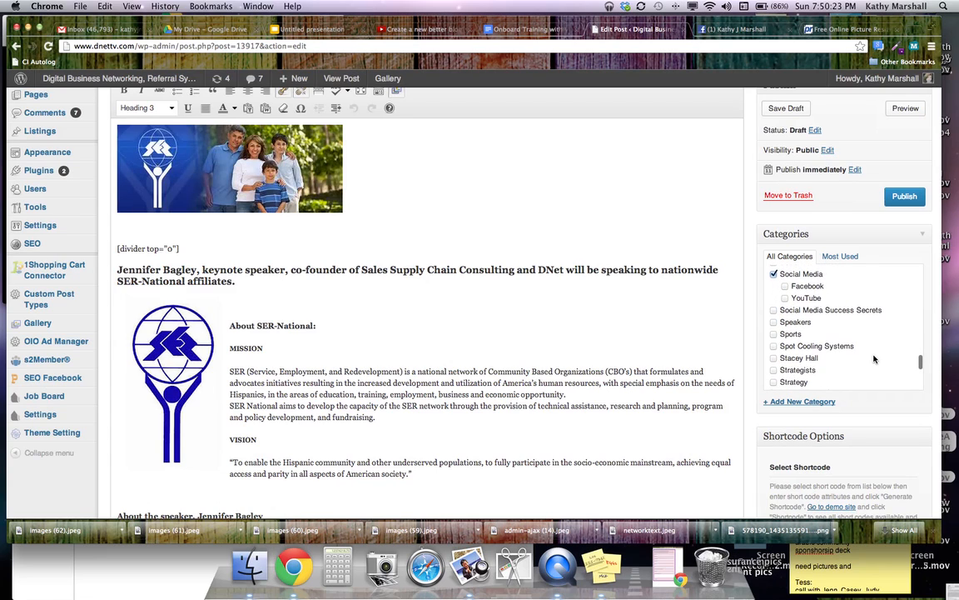
{"action": "left_click", "coordinate": [774, 319]}
{"action": "scroll", "coordinate": [788, 330], "scroll_direction": "down", "scroll_amount": 1}
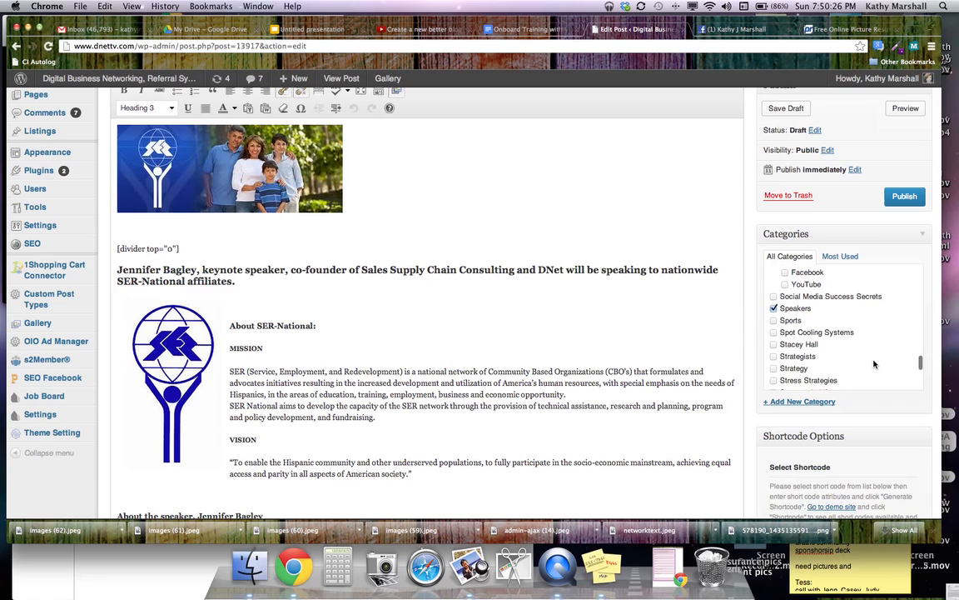
{"action": "left_click", "coordinate": [775, 368]}
{"action": "scroll", "coordinate": [873, 373], "scroll_direction": "down", "scroll_amount": 1}
{"action": "scroll", "coordinate": [874, 375], "scroll_direction": "down", "scroll_amount": 1}
{"action": "scroll", "coordinate": [873, 375], "scroll_direction": "down", "scroll_amount": 2}
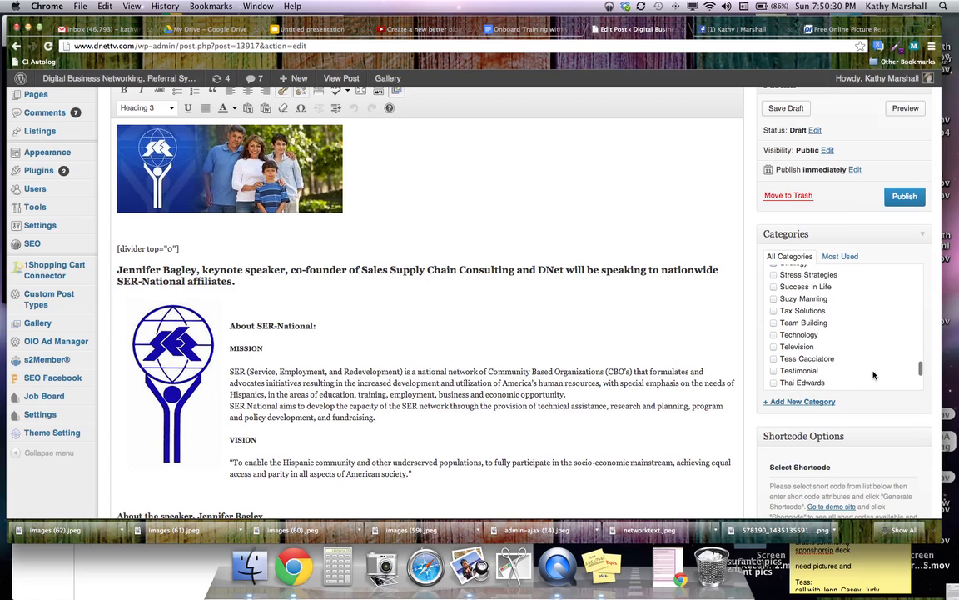
{"action": "scroll", "coordinate": [872, 375], "scroll_direction": "down", "scroll_amount": 1}
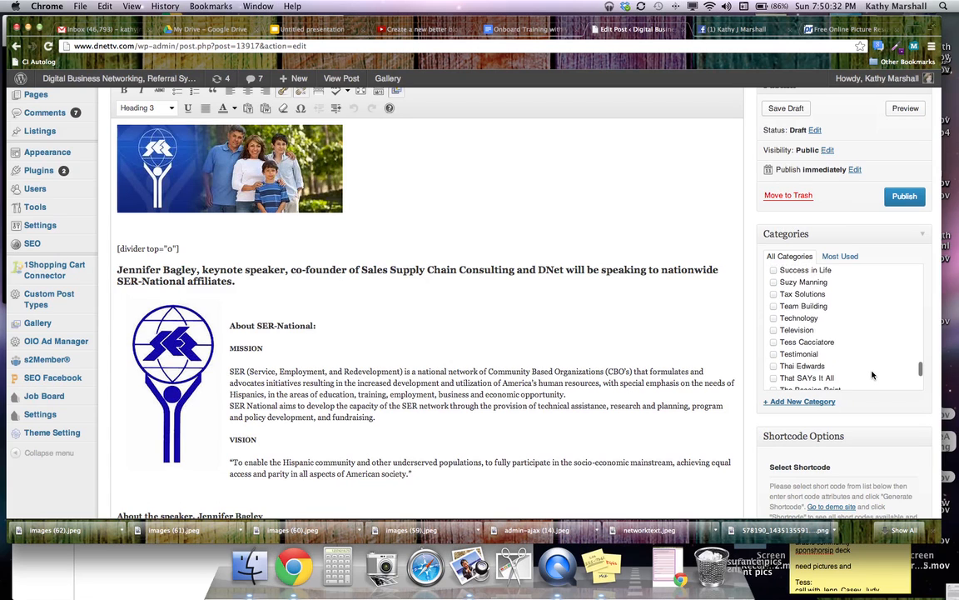
{"action": "scroll", "coordinate": [871, 374], "scroll_direction": "down", "scroll_amount": 6}
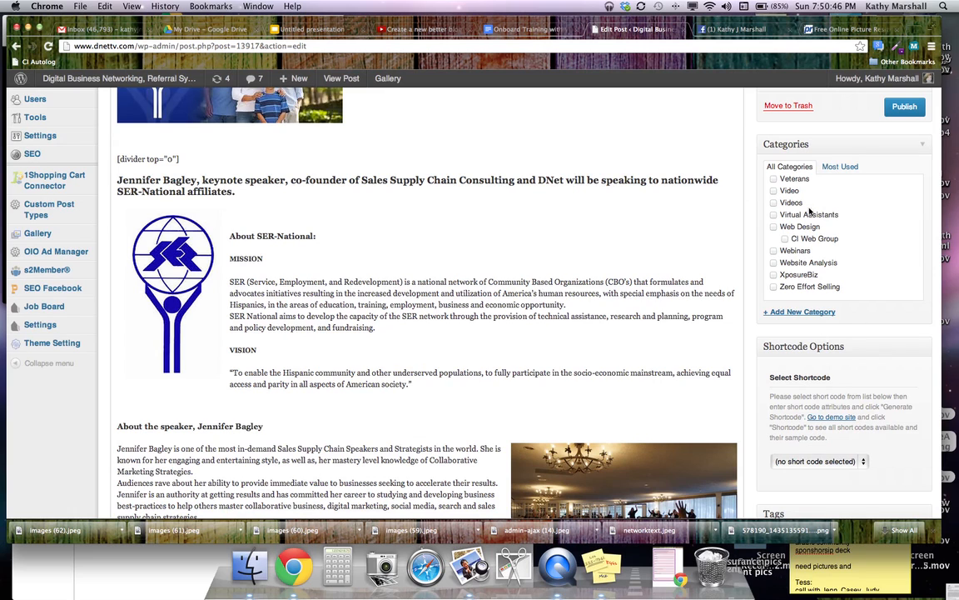
Enter tags: speaker's name, SER national, events, keynote speaker, sales supply chain expert, latino online education, hispanic resources
{"action": "scroll", "coordinate": [844, 222], "scroll_direction": "down", "scroll_amount": 3}
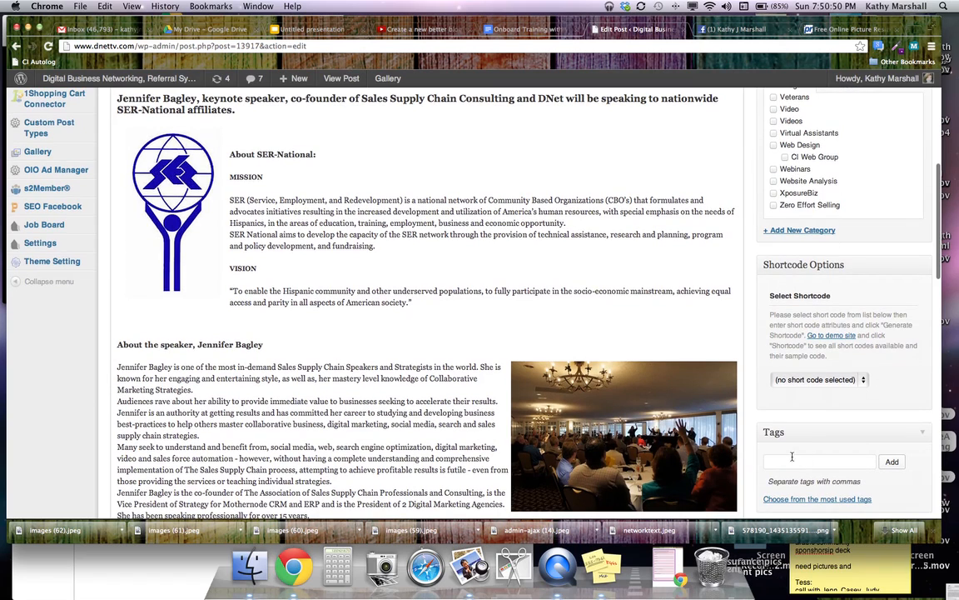
{"action": "left_click", "coordinate": [775, 462]}
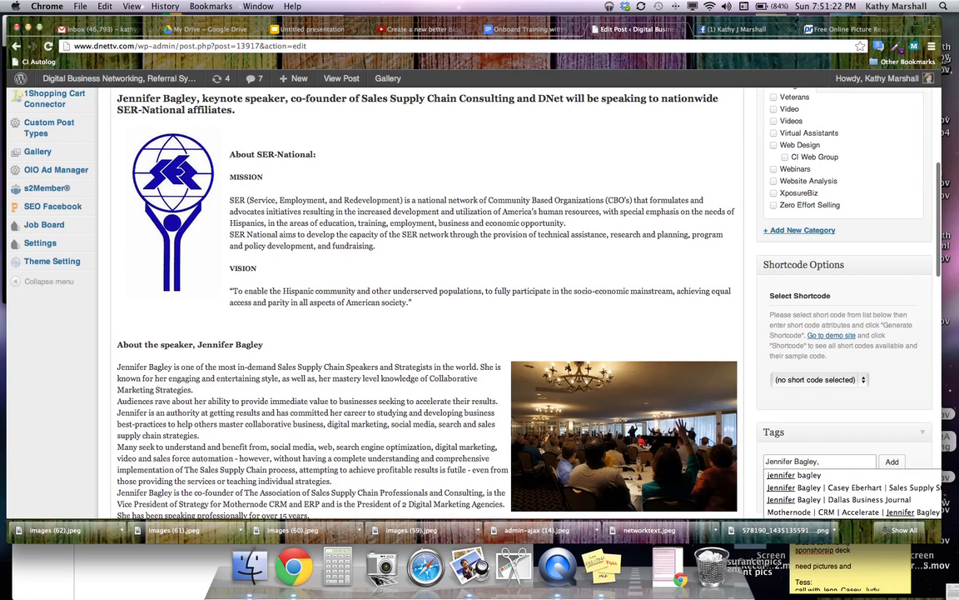
{"action": "type", "text": " SER"}
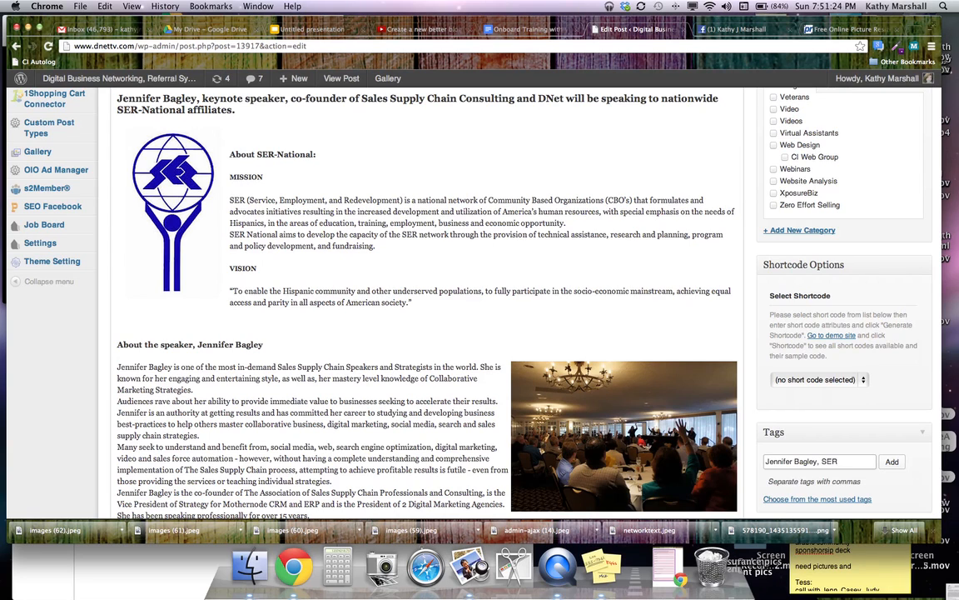
{"action": "type", "text": " national"}
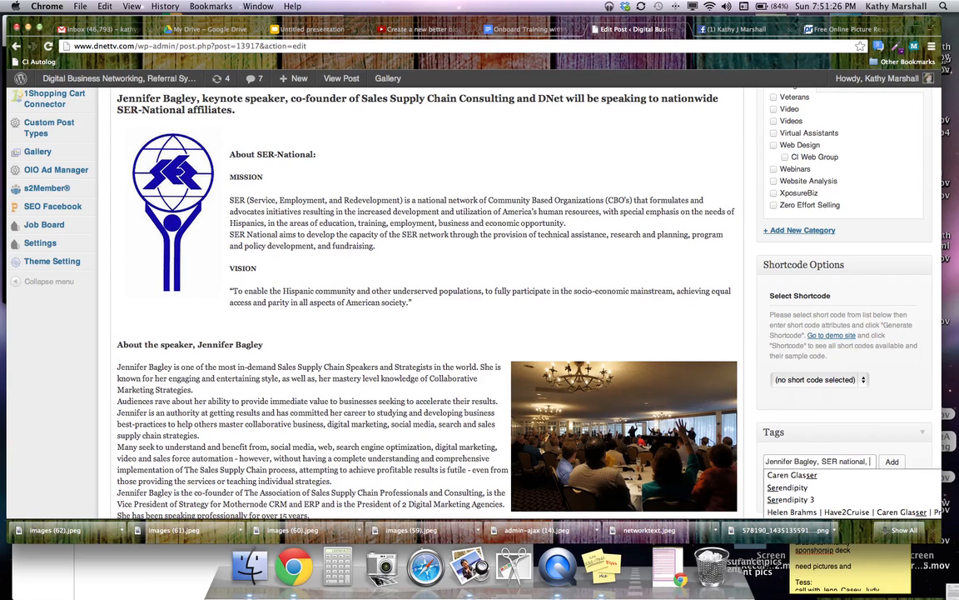
{"action": "type", "text": ", events, keynote sp"}
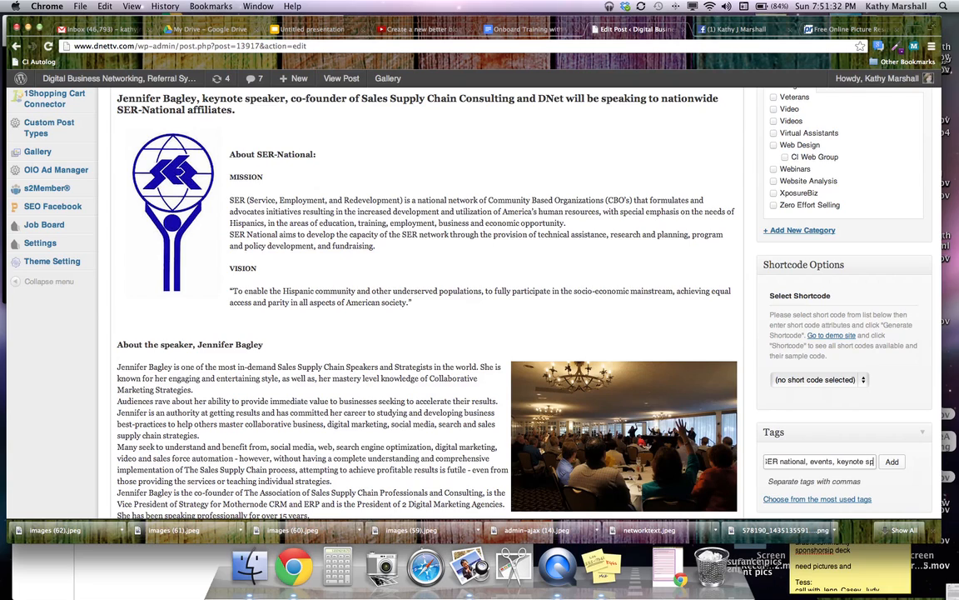
{"action": "type", "text": "eaker,"}
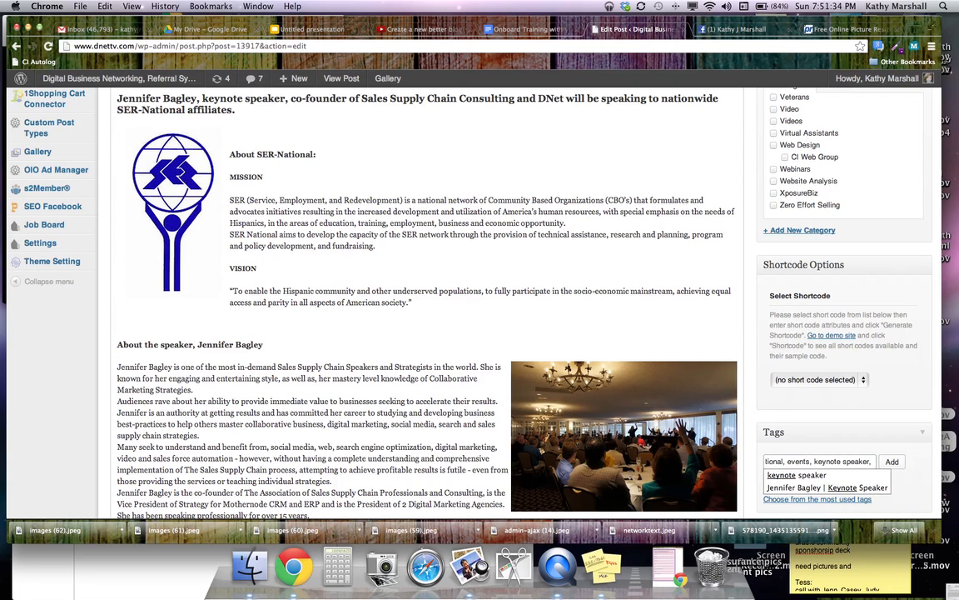
{"action": "type", "text": " speaker, sales supply chain c"}
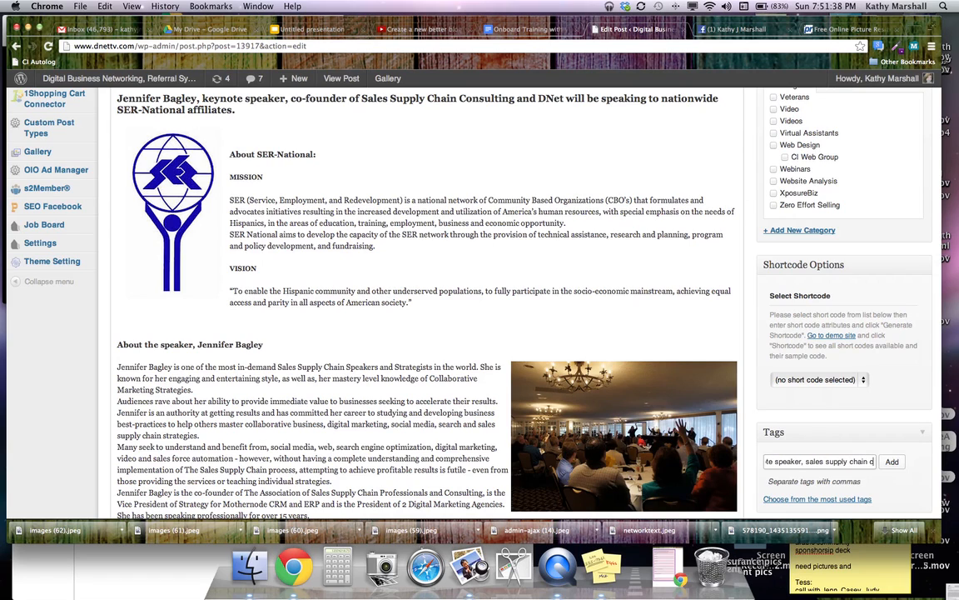
{"action": "type", "text": "ales supply chain expert, la"}
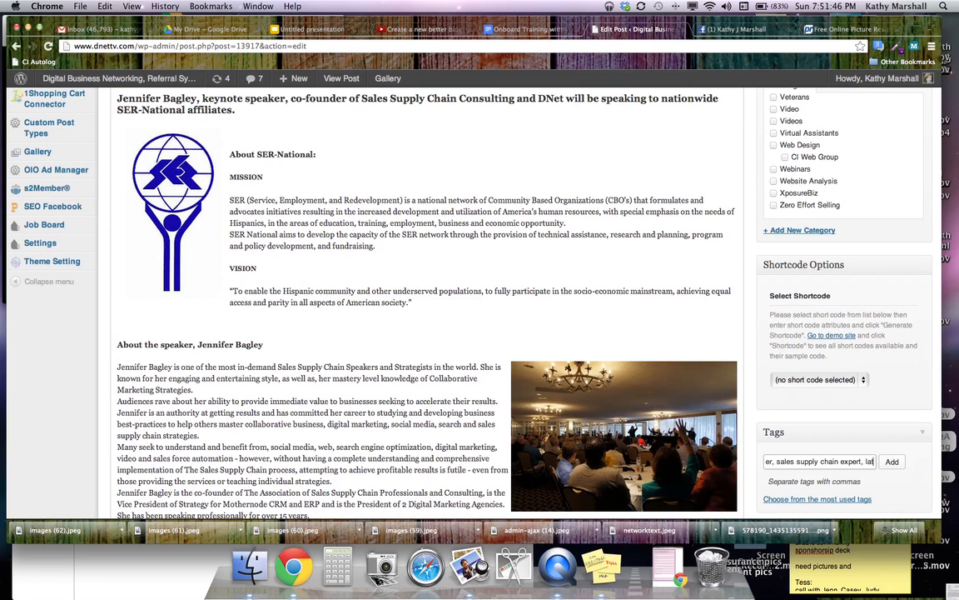
{"action": "type", "text": "ine education, "}
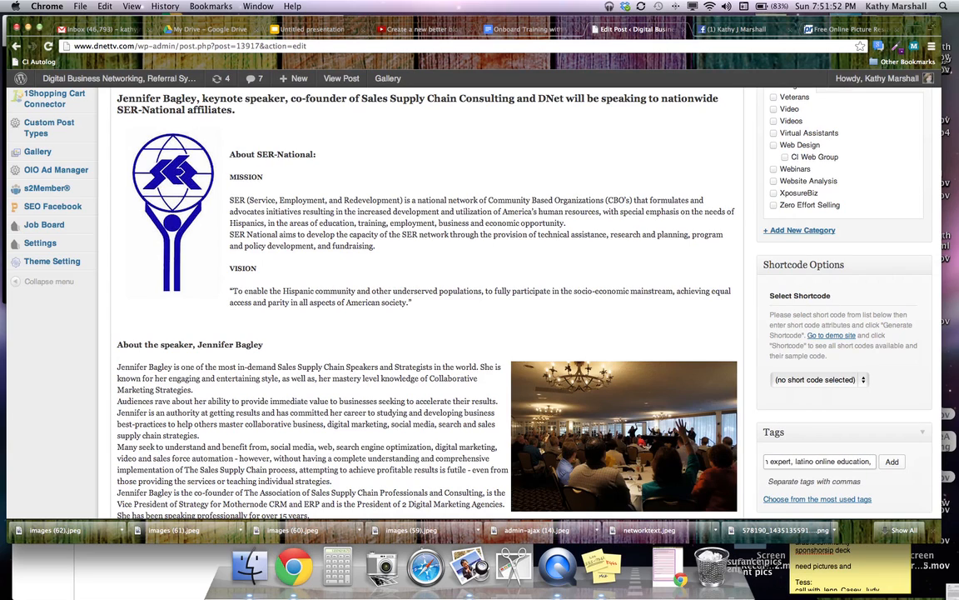
{"action": "type", "text": "hispa"}
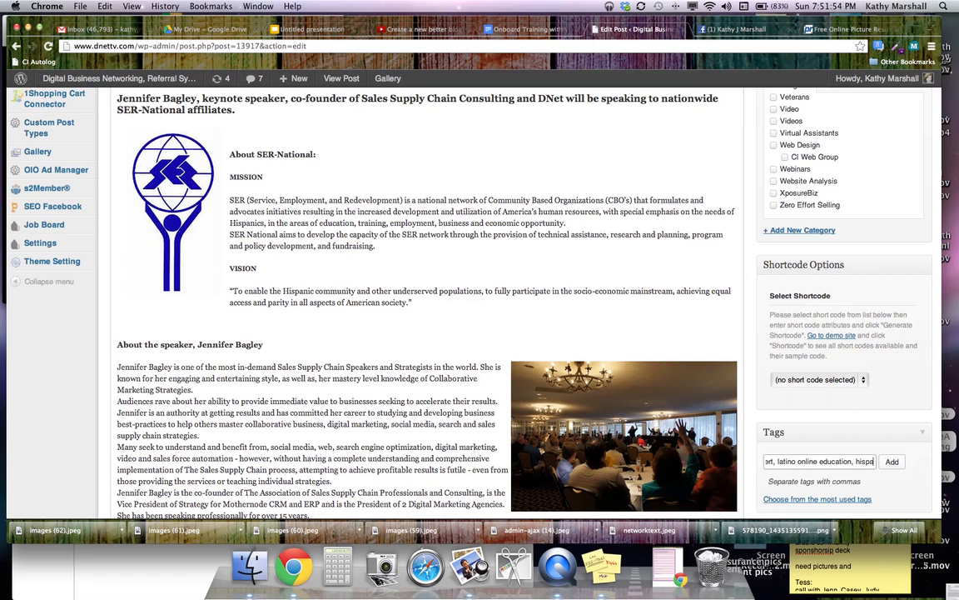
{"action": "type", "text": "nic resources,"}
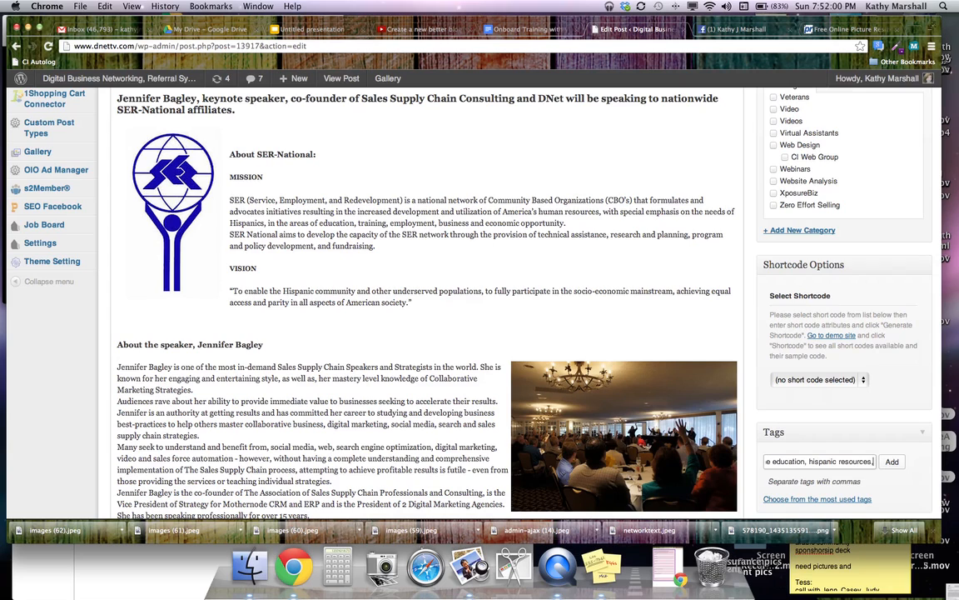
{"action": "key", "text": "BackSpace"}
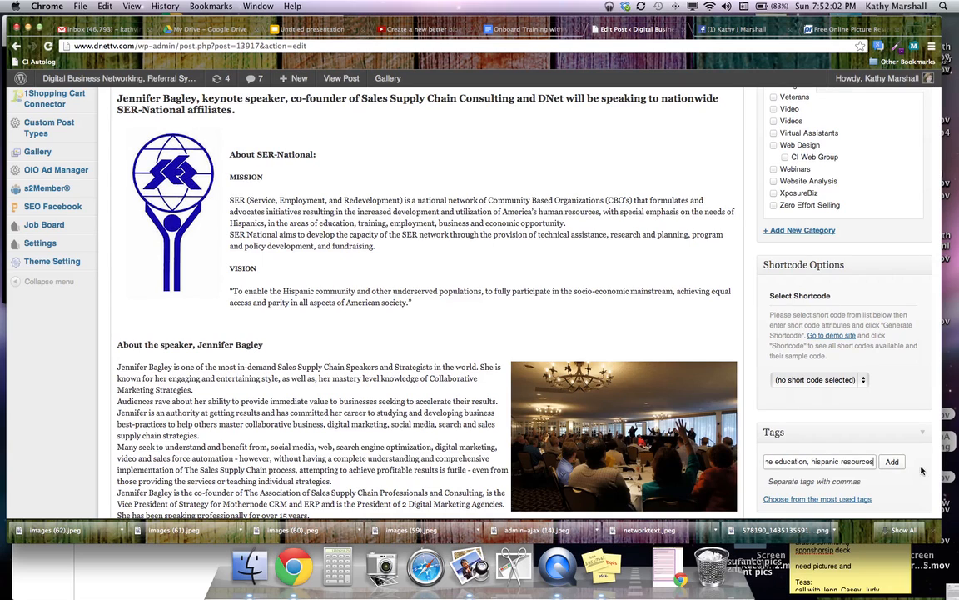
Add the seven typed tags to the post
{"action": "left_click", "coordinate": [892, 461]}
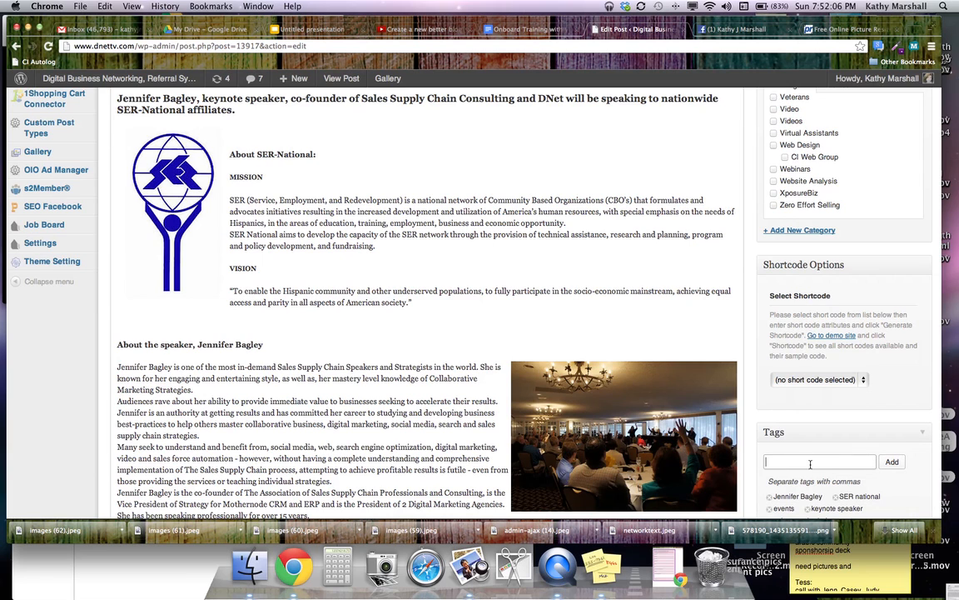
{"action": "scroll", "coordinate": [824, 433], "scroll_direction": "down", "scroll_amount": 4}
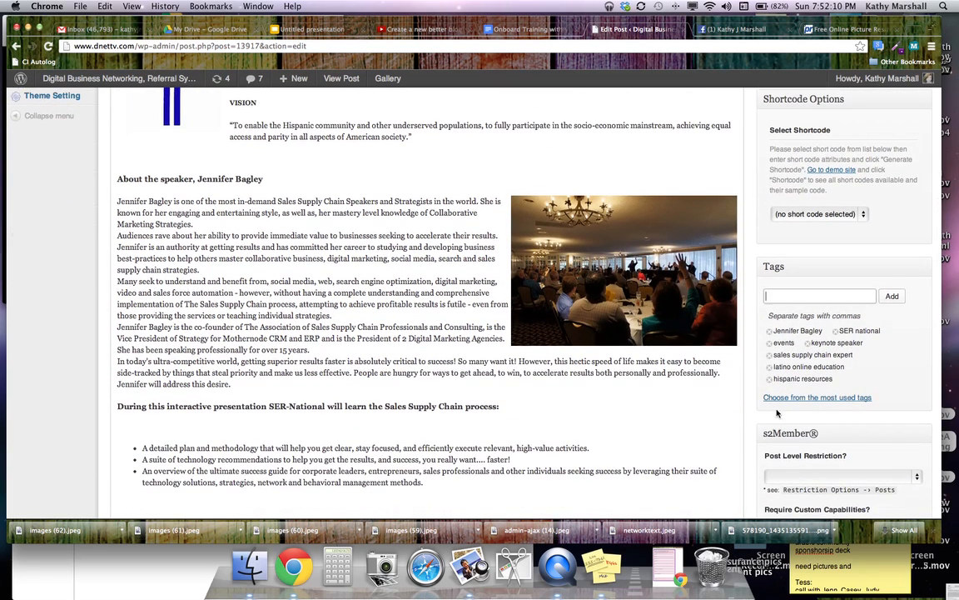
{"action": "scroll", "coordinate": [745, 412], "scroll_direction": "down", "scroll_amount": 3}
{"action": "scroll", "coordinate": [745, 412], "scroll_direction": "down", "scroll_amount": 5}
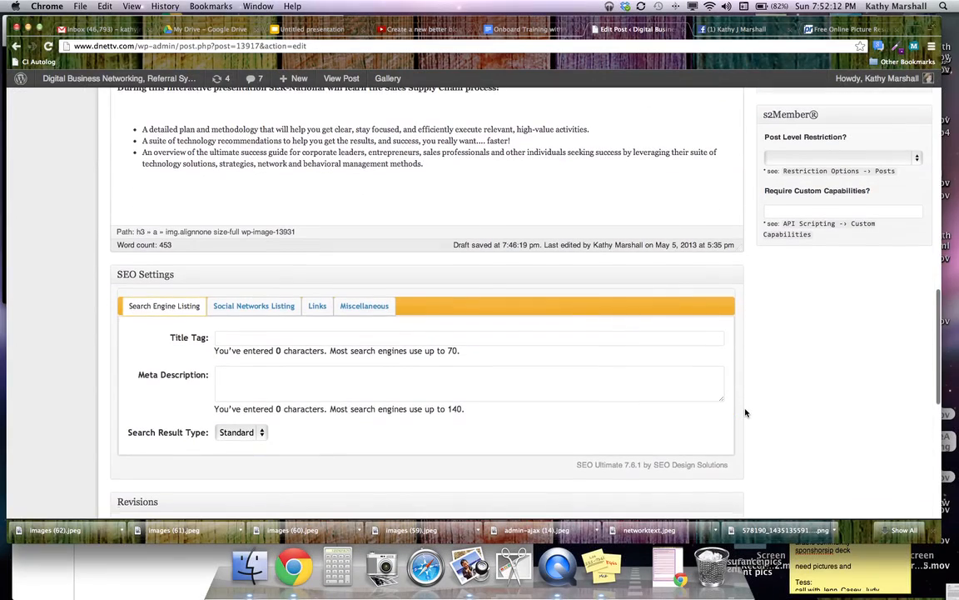
{"action": "scroll", "coordinate": [745, 412], "scroll_direction": "down", "scroll_amount": 3}
{"action": "scroll", "coordinate": [745, 412], "scroll_direction": "down", "scroll_amount": 6}
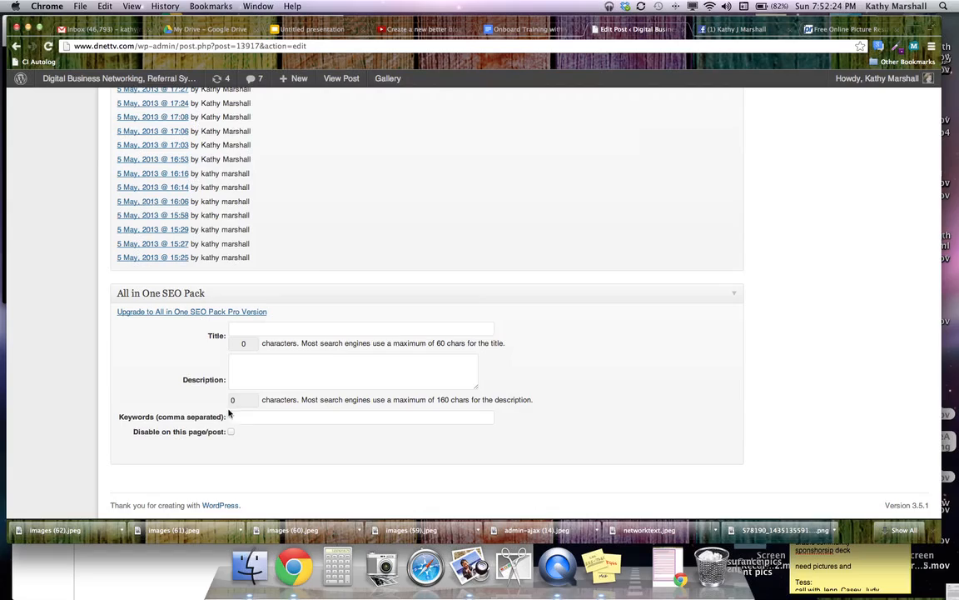
Select and copy the full post title for reuse in the SEO title
{"action": "scroll", "coordinate": [364, 398], "scroll_direction": "up", "scroll_amount": 8}
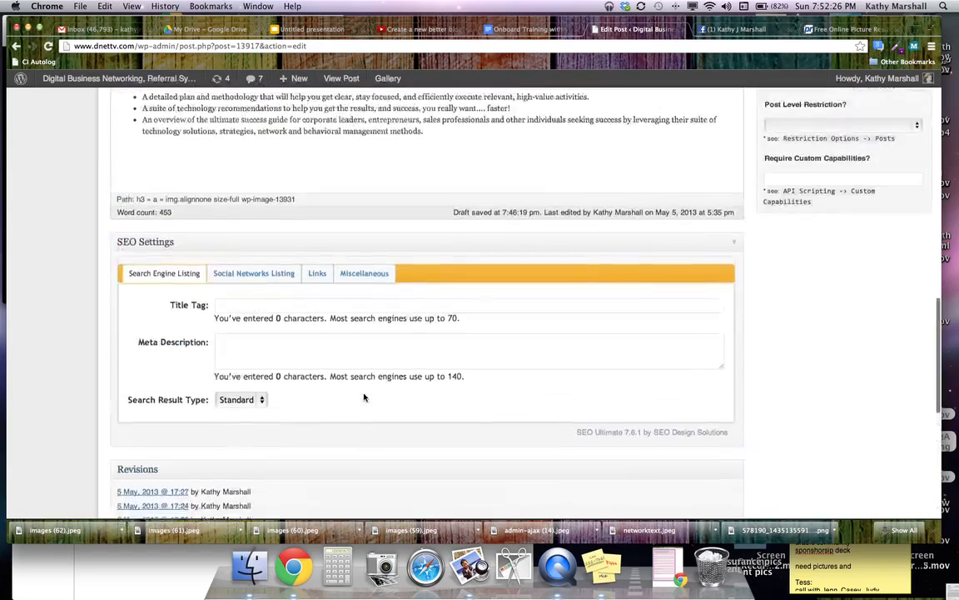
{"action": "scroll", "coordinate": [364, 398], "scroll_direction": "up", "scroll_amount": 10}
{"action": "left_click_drag", "start_coordinate": [116, 213], "coordinate": [636, 216]}
{"action": "key", "text": "super+c"}
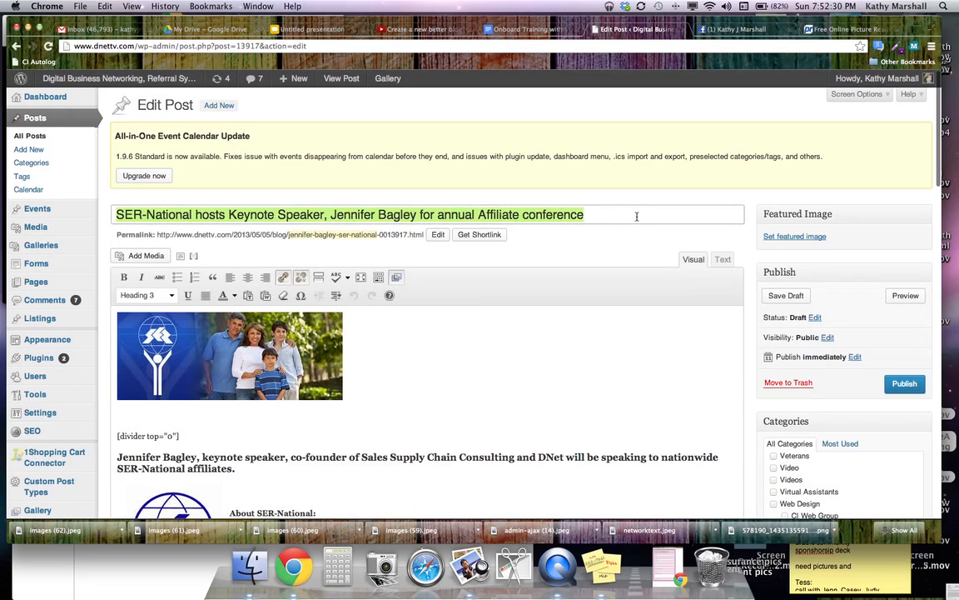
{"action": "scroll", "coordinate": [494, 293], "scroll_direction": "down", "scroll_amount": 15}
{"action": "scroll", "coordinate": [494, 295], "scroll_direction": "down", "scroll_amount": 5}
Paste the post title into the SEO Title field and replace 'hosts' with ' | '
{"action": "left_click", "coordinate": [235, 330]}
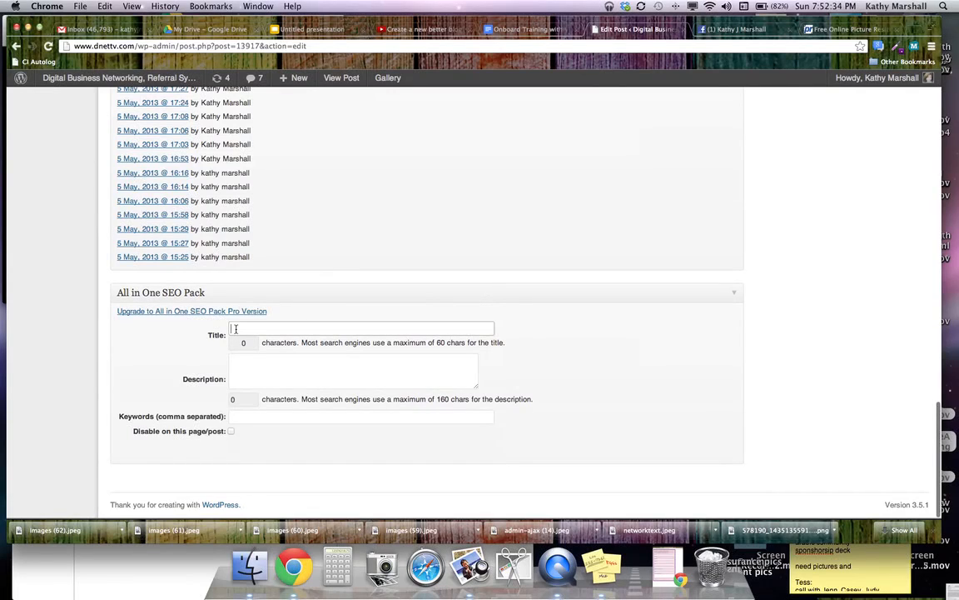
{"action": "key", "text": "super+v"}
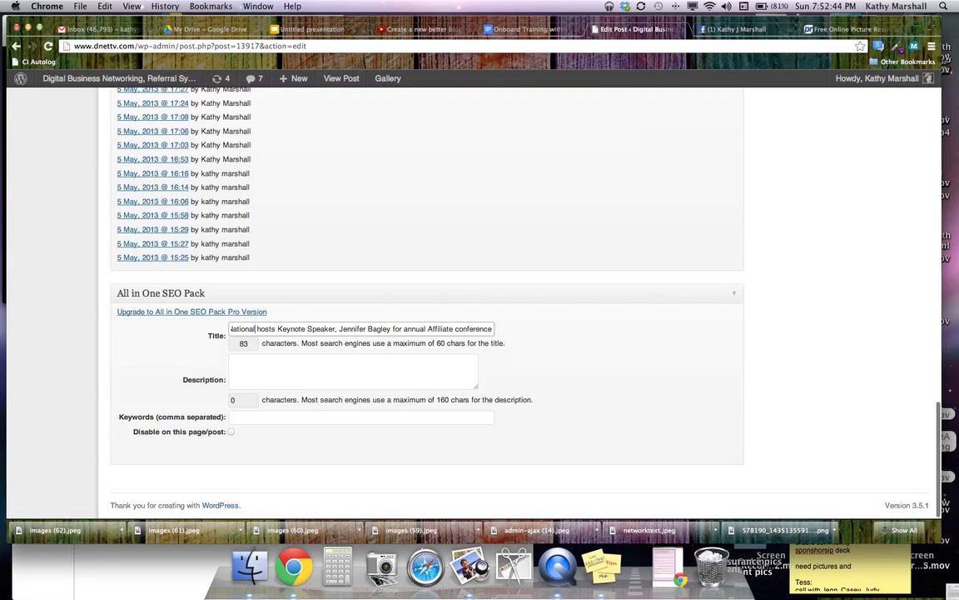
{"action": "key", "text": "Left"}
{"action": "key", "text": "Left"}
{"action": "key", "text": "Left"}
{"action": "key", "text": "Left"}
{"action": "key", "text": "Left"}
{"action": "key", "text": "Left"}
{"action": "key", "text": "Left"}
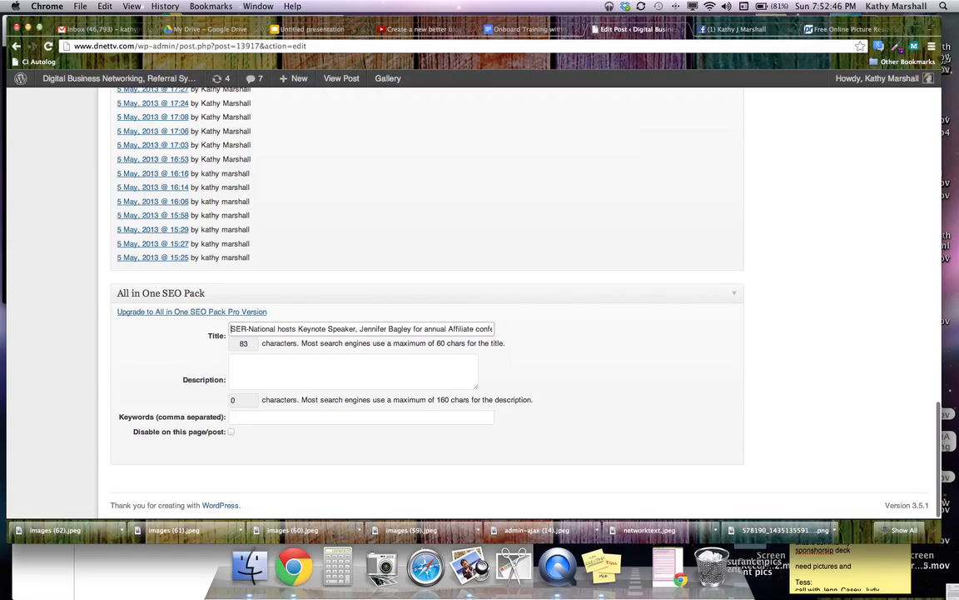
{"action": "left_click", "coordinate": [298, 329]}
{"action": "key", "text": "BackSpace"}
{"action": "key", "text": "BackSpace"}
{"action": "key", "text": "BackSpace"}
{"action": "key", "text": "BackSpace"}
{"action": "key", "text": "BackSpace"}
{"action": "key", "text": "BackSpace"}
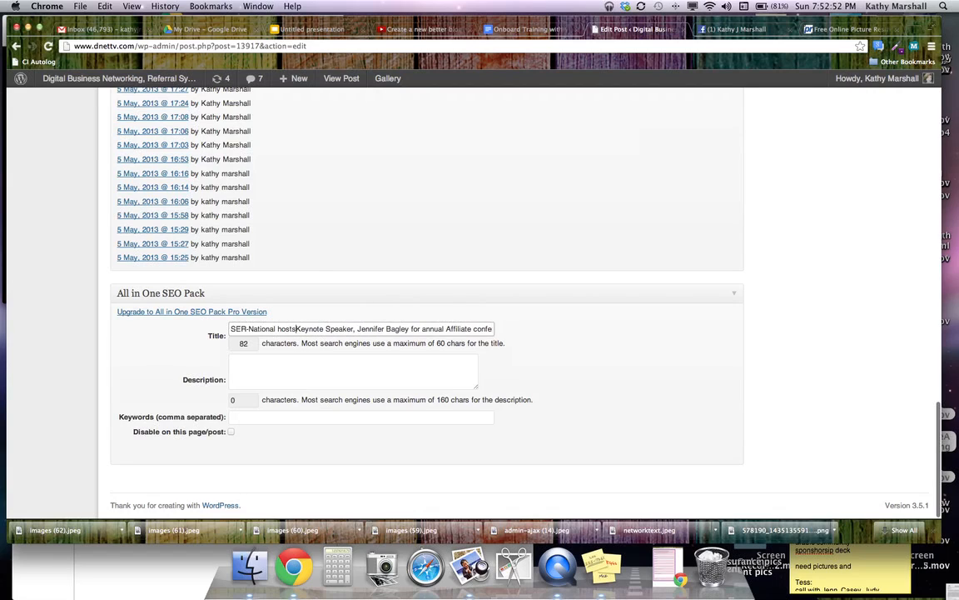
{"action": "key", "text": "BackSpace"}
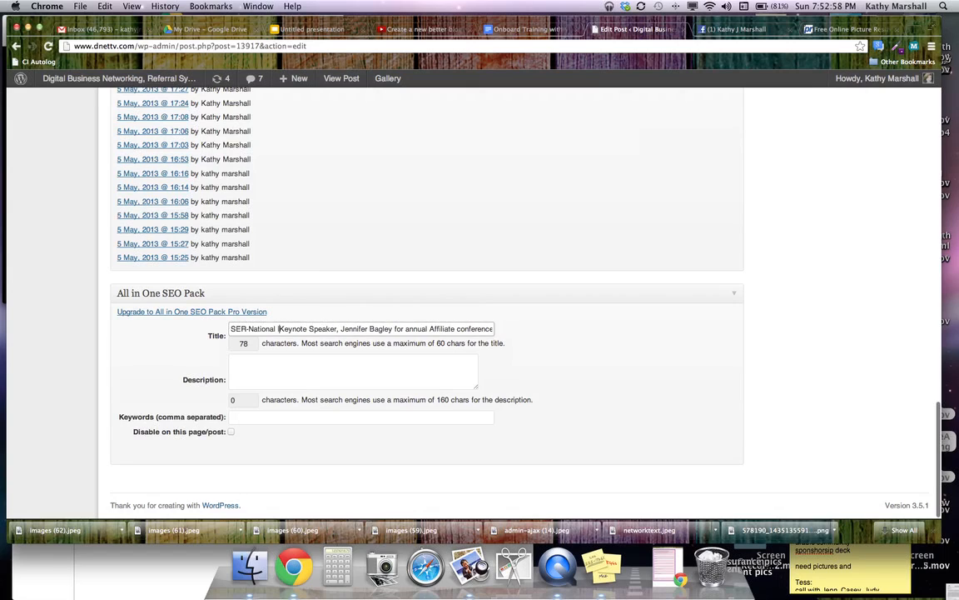
{"action": "type", "text": "|"}
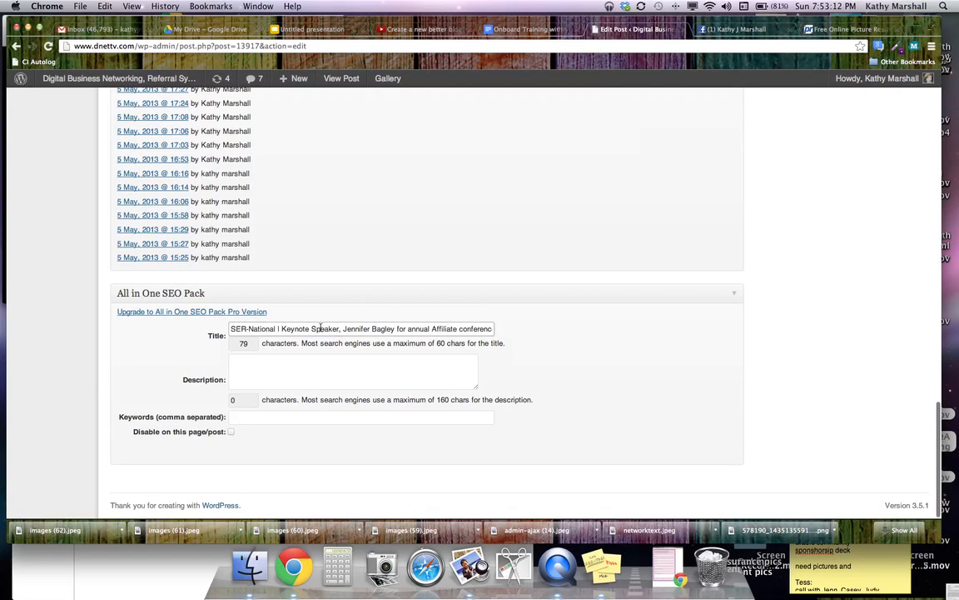
Delete 'Keynote Speaker,' and 'for annual Affiliate conference' from the SEO title
{"action": "left_click_drag", "start_coordinate": [281, 328], "coordinate": [342, 329]}
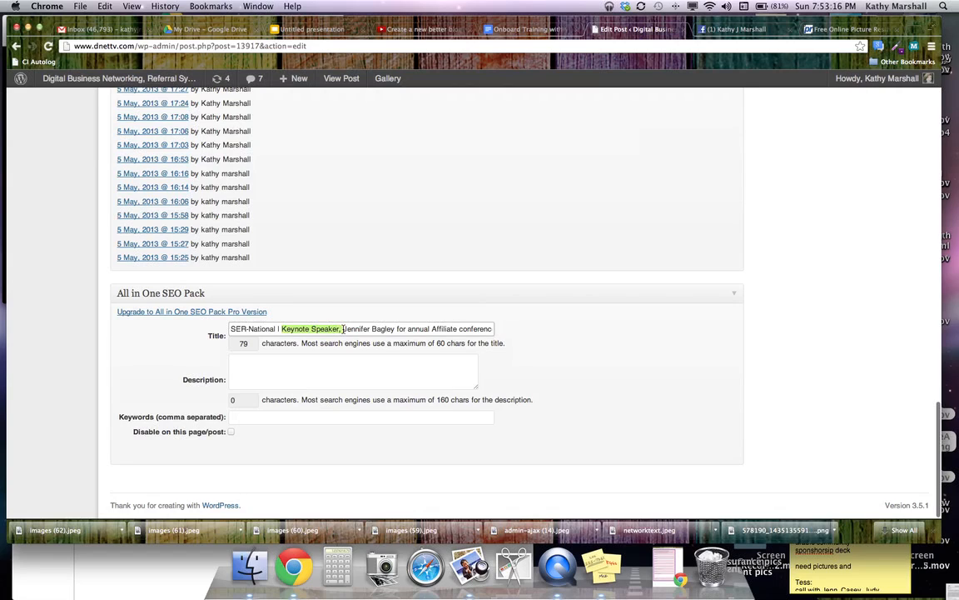
{"action": "key", "text": "BackSpace"}
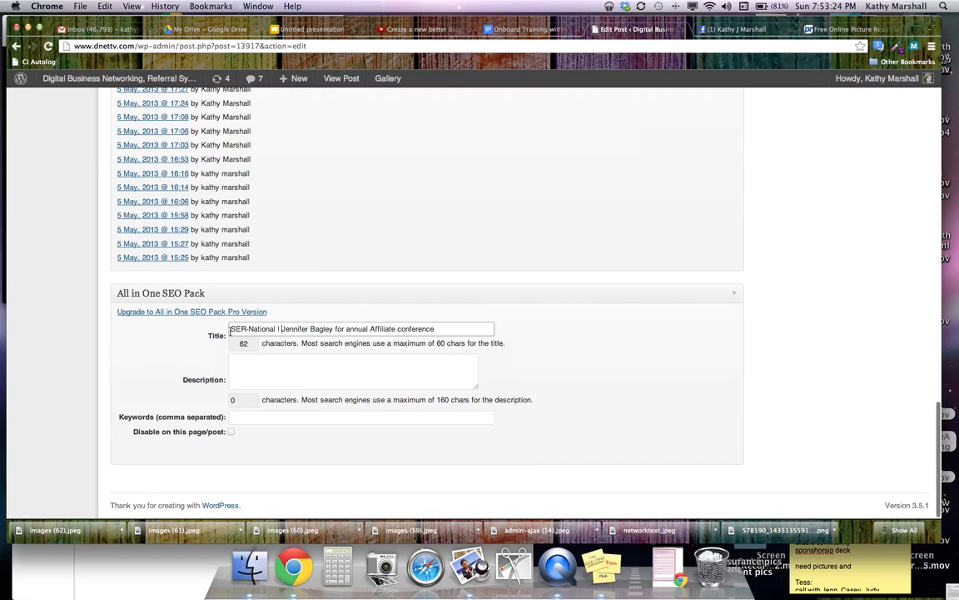
{"action": "left_click_drag", "start_coordinate": [230, 329], "coordinate": [276, 330]}
{"action": "left_click_drag", "start_coordinate": [336, 329], "coordinate": [460, 331]}
{"action": "key", "text": "BackSpace"}
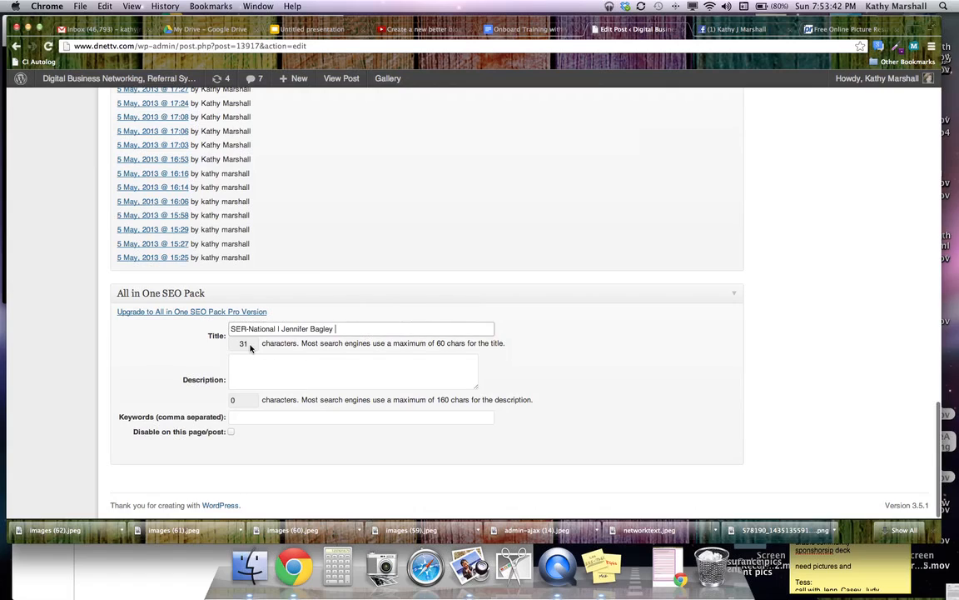
{"action": "scroll", "coordinate": [381, 332], "scroll_direction": "up", "scroll_amount": 10}
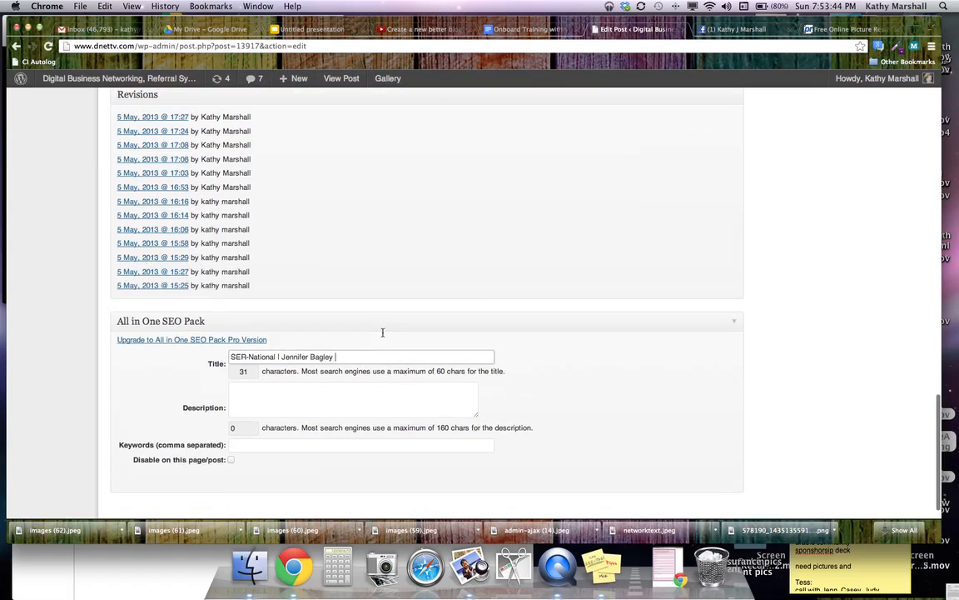
Select the post's opening sentence about the speaker addressing SER-National affiliates
{"action": "scroll", "coordinate": [382, 333], "scroll_direction": "up", "scroll_amount": 10}
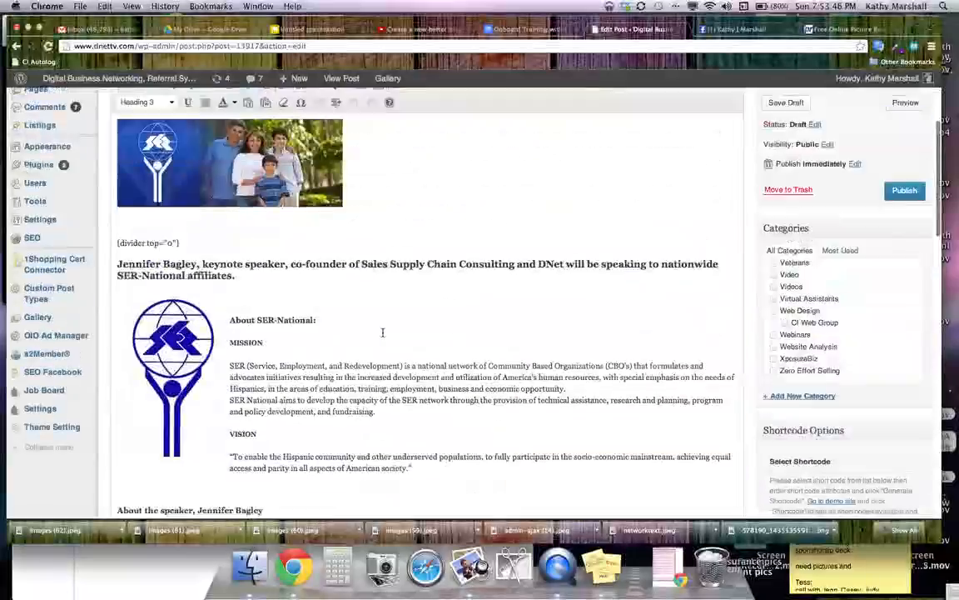
{"action": "scroll", "coordinate": [437, 294], "scroll_direction": "down", "scroll_amount": 15}
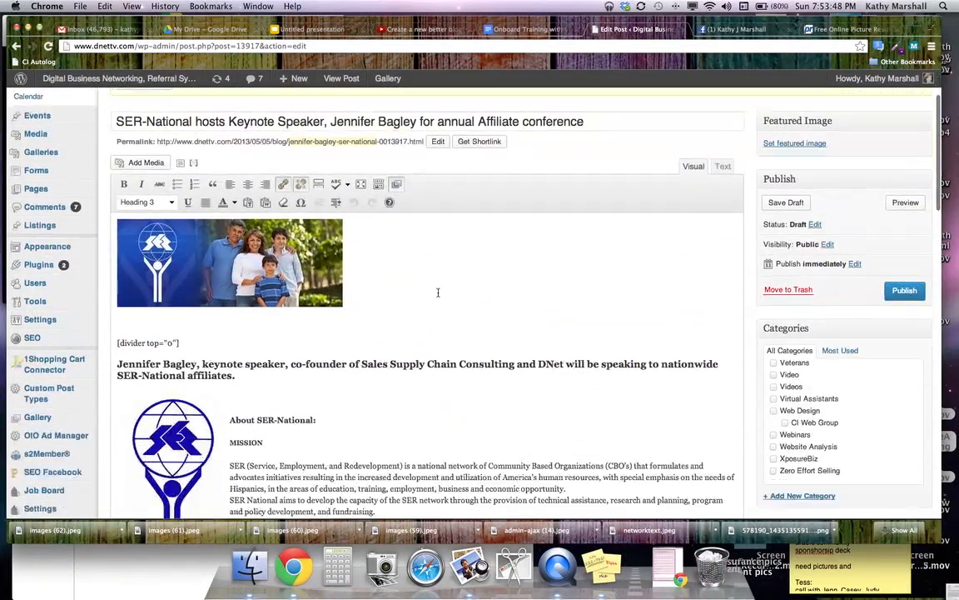
{"action": "scroll", "coordinate": [438, 295], "scroll_direction": "down", "scroll_amount": 10}
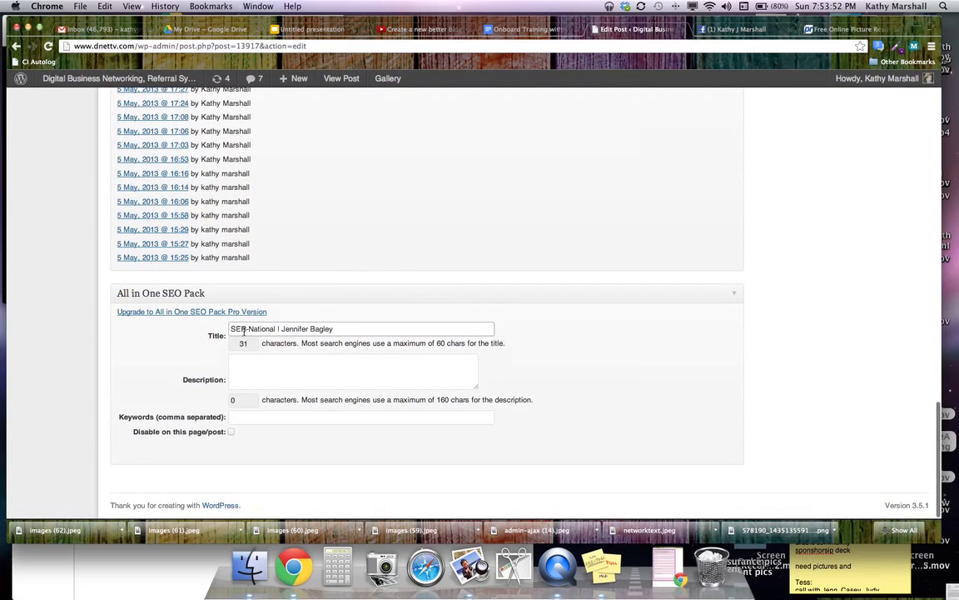
{"action": "left_click", "coordinate": [366, 329]}
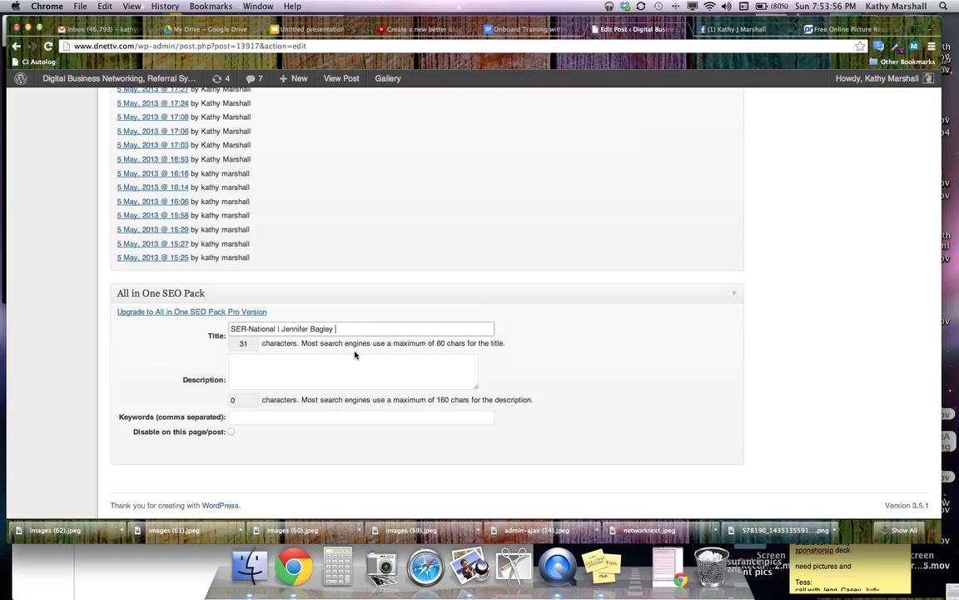
{"action": "left_click", "coordinate": [234, 363]}
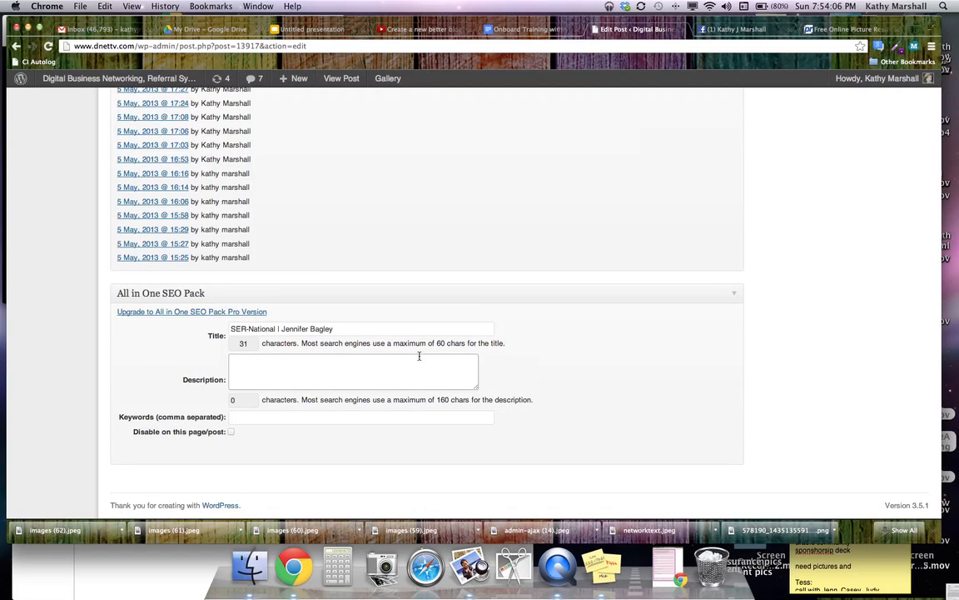
{"action": "scroll", "coordinate": [419, 359], "scroll_direction": "up", "scroll_amount": 5}
{"action": "scroll", "coordinate": [418, 359], "scroll_direction": "up", "scroll_amount": 10}
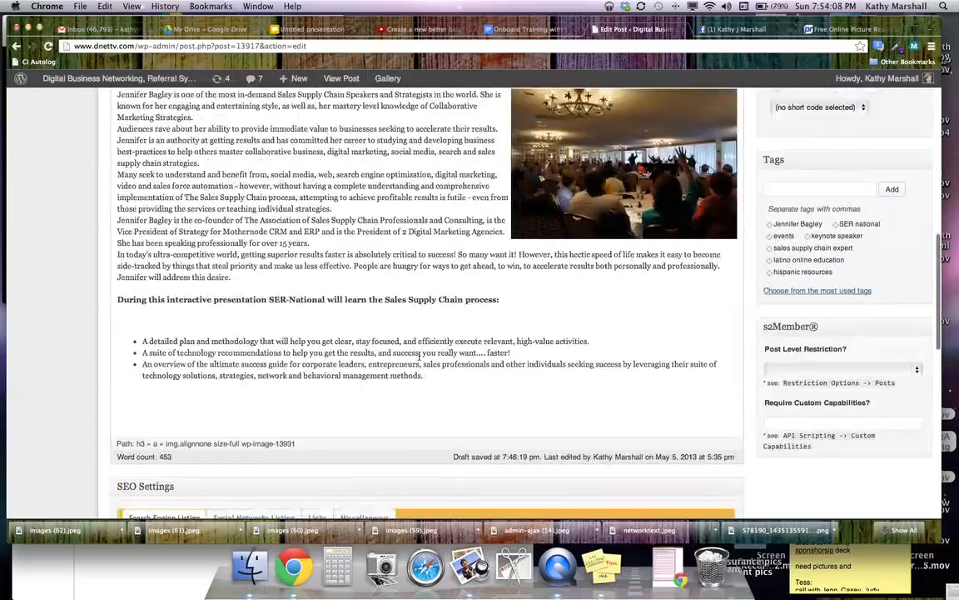
{"action": "scroll", "coordinate": [419, 356], "scroll_direction": "up", "scroll_amount": 3}
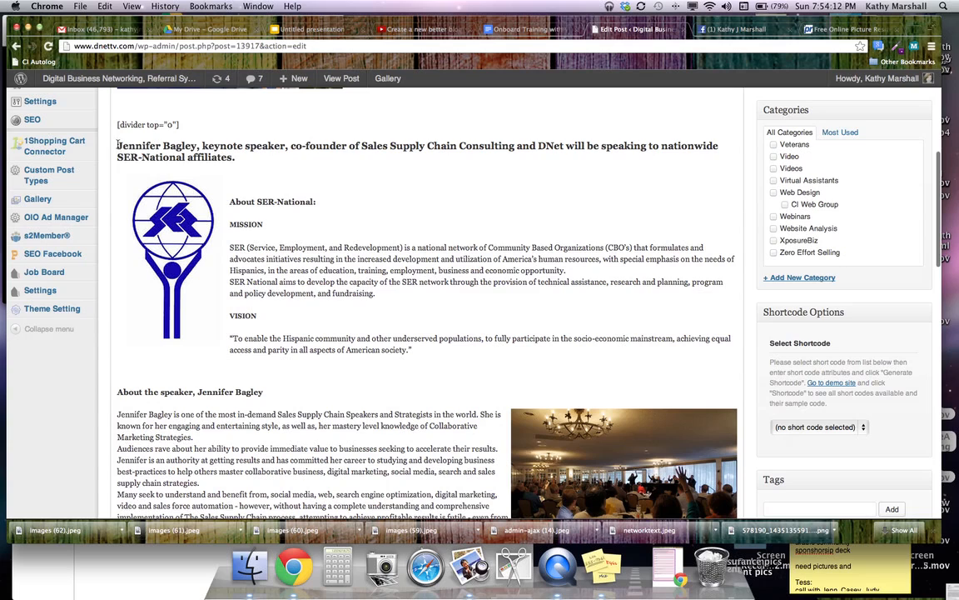
{"action": "left_click_drag", "start_coordinate": [118, 146], "coordinate": [237, 162]}
{"action": "key", "text": "super+c"}
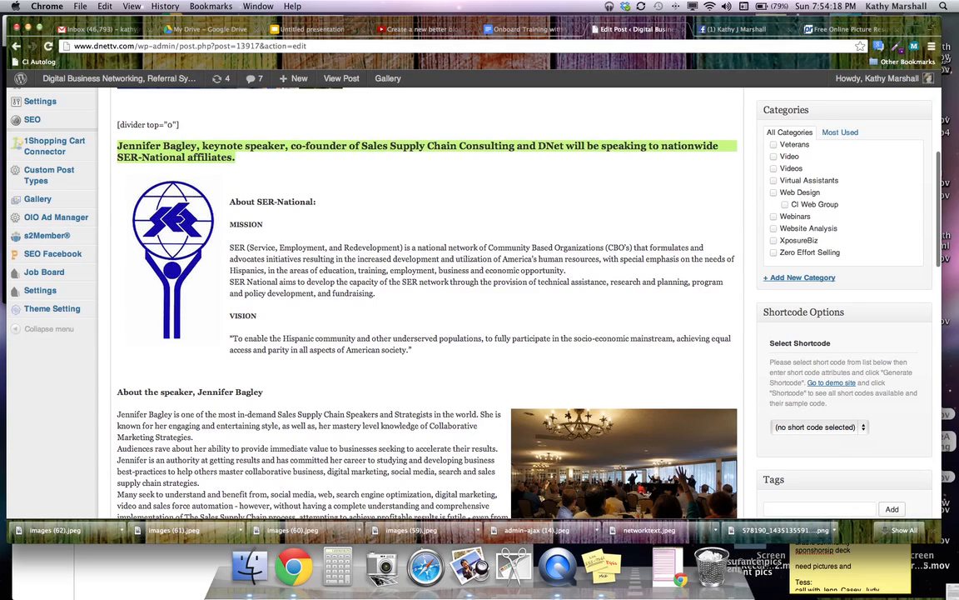
Paste that sentence into the All in One SEO Description box
{"action": "scroll", "coordinate": [425, 300], "scroll_direction": "down", "scroll_amount": 10}
{"action": "scroll", "coordinate": [425, 300], "scroll_direction": "up", "scroll_amount": 15}
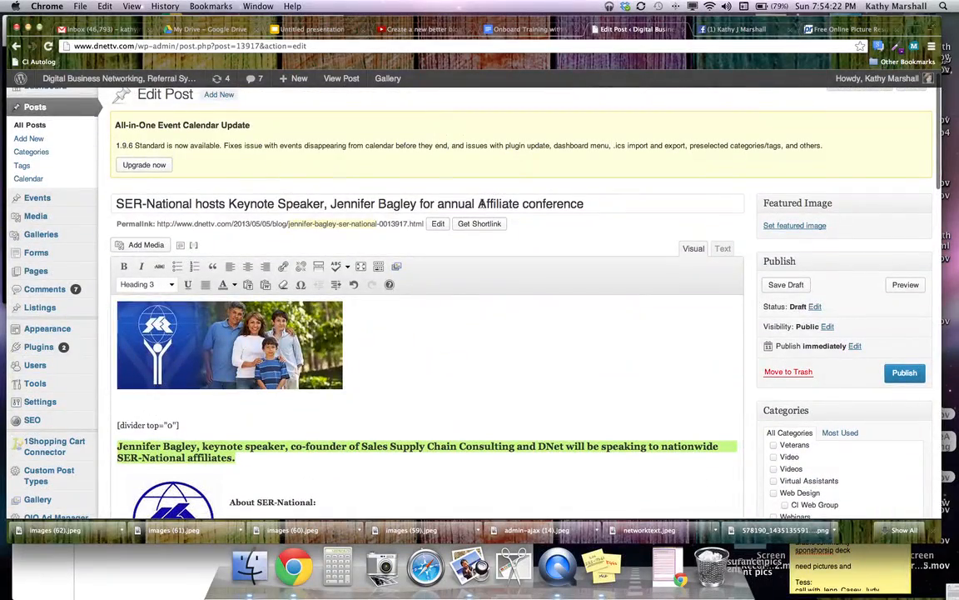
{"action": "scroll", "coordinate": [334, 220], "scroll_direction": "down", "scroll_amount": 15}
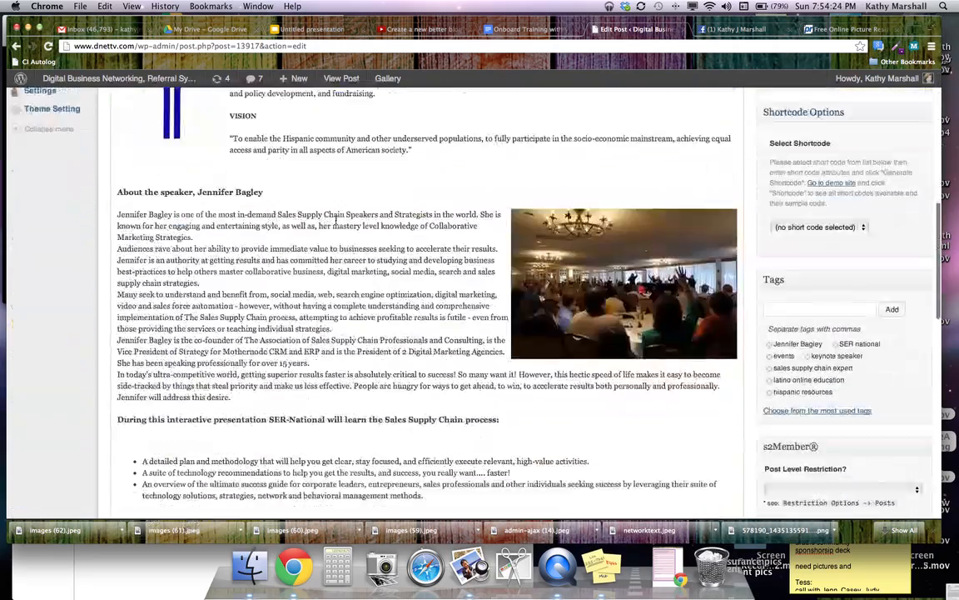
{"action": "scroll", "coordinate": [336, 220], "scroll_direction": "down", "scroll_amount": 5}
{"action": "scroll", "coordinate": [336, 219], "scroll_direction": "up", "scroll_amount": 4}
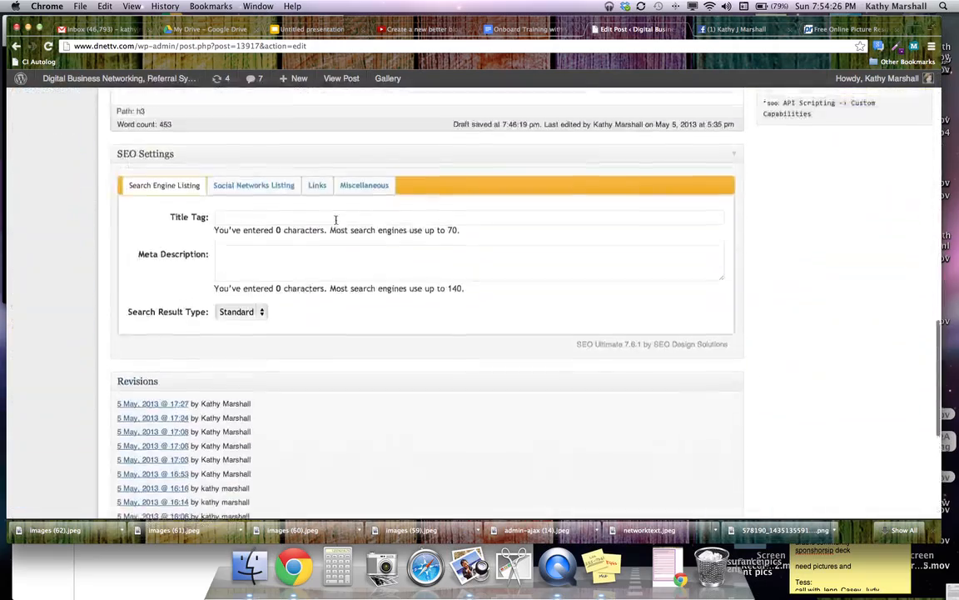
{"action": "scroll", "coordinate": [336, 219], "scroll_direction": "down", "scroll_amount": 8}
{"action": "left_click", "coordinate": [240, 365]}
{"action": "key", "text": "super+v"}
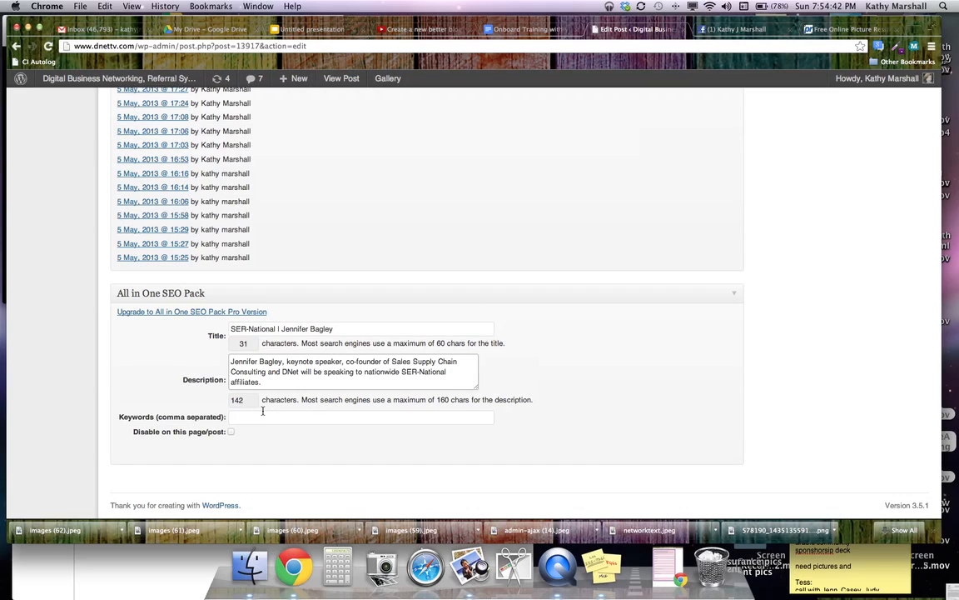
Start the SEO keywords with 'Ser national,' and change the title's SER-National to SER National
{"action": "left_click", "coordinate": [243, 419]}
{"action": "type", "text": "S"}
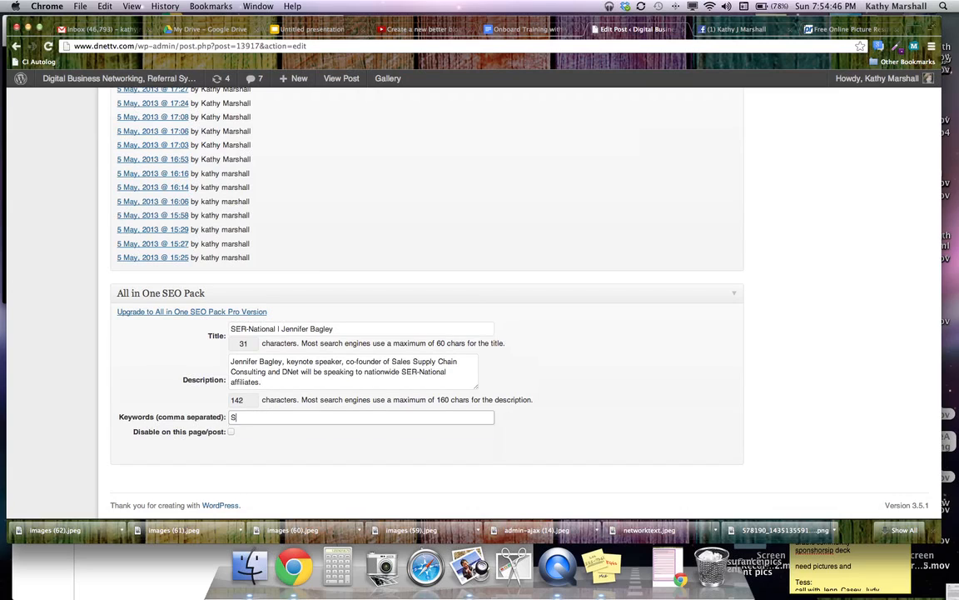
{"action": "type", "text": "er national,"}
{"action": "left_click", "coordinate": [249, 329]}
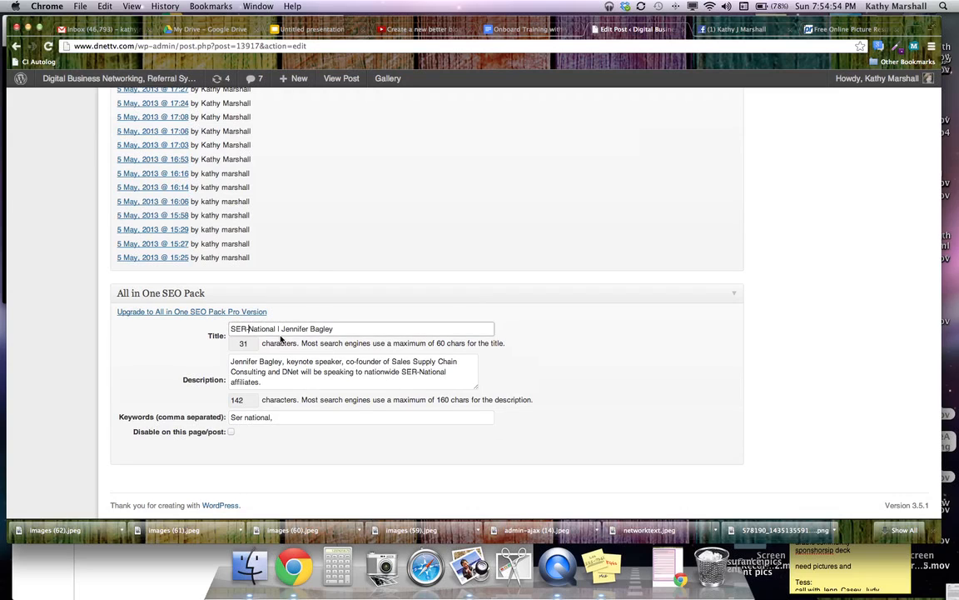
{"action": "key", "text": "BackSpace"}
Capitalize SER and add keywords: speaker's name, Keynote speaker, Online H.S. Education
{"action": "left_click", "coordinate": [322, 420]}
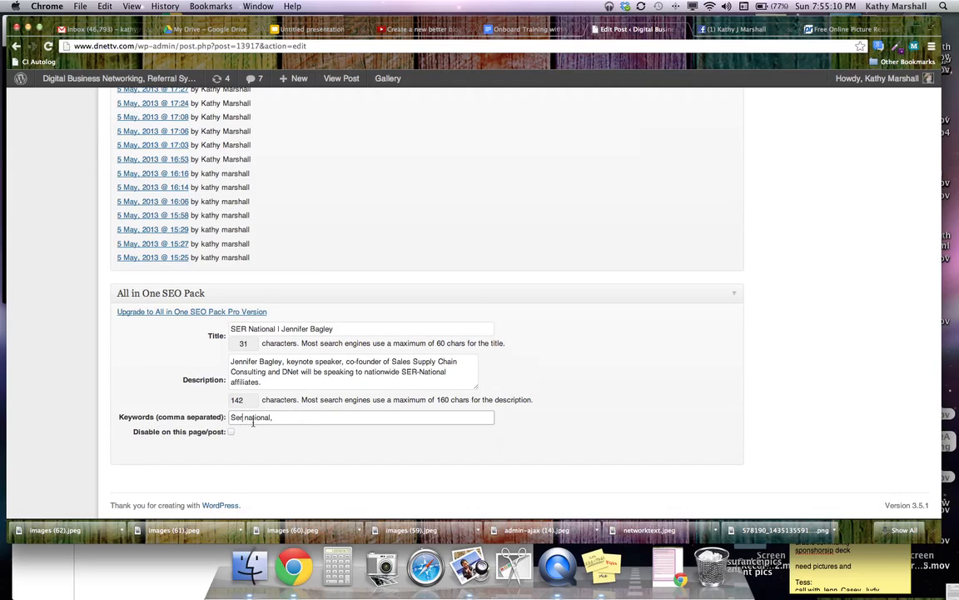
{"action": "key", "text": "BackSpace"}
{"action": "key", "text": "BackSpace"}
{"action": "type", "text": "ER"}
{"action": "left_click", "coordinate": [284, 416]}
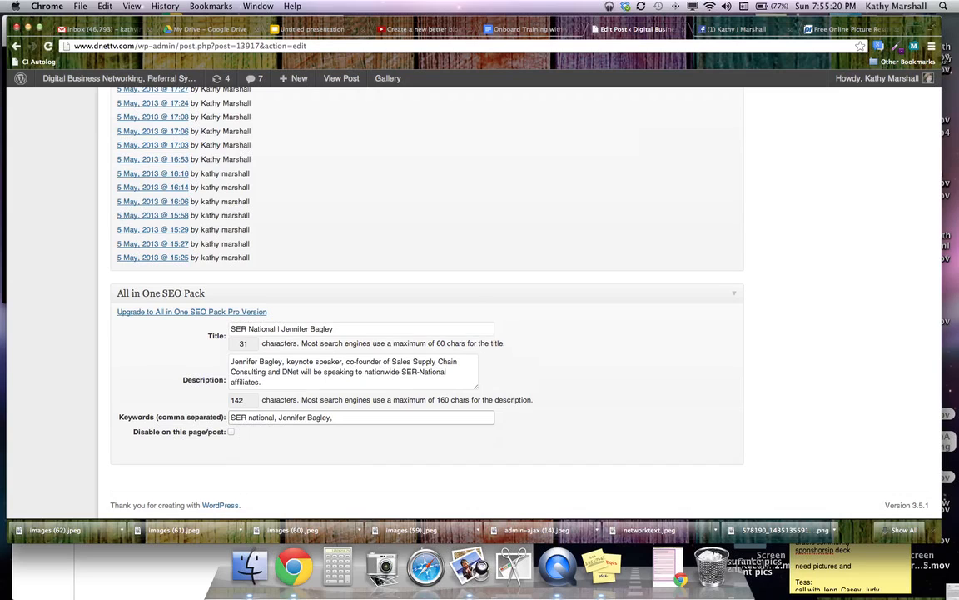
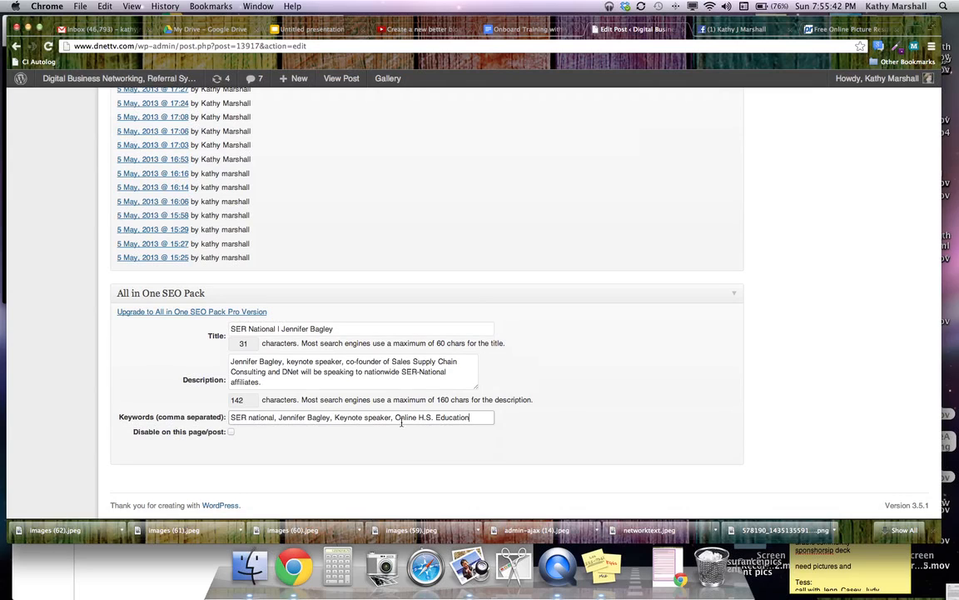
Save the keynote post as a draft from the Publish box
{"action": "scroll", "coordinate": [368, 431], "scroll_direction": "up", "scroll_amount": 15}
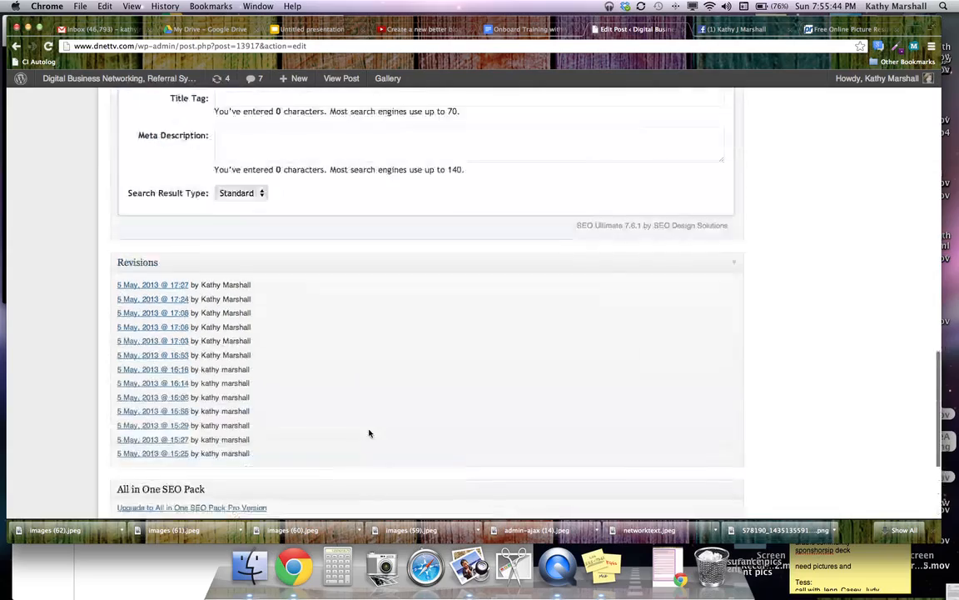
{"action": "scroll", "coordinate": [368, 430], "scroll_direction": "up", "scroll_amount": 10}
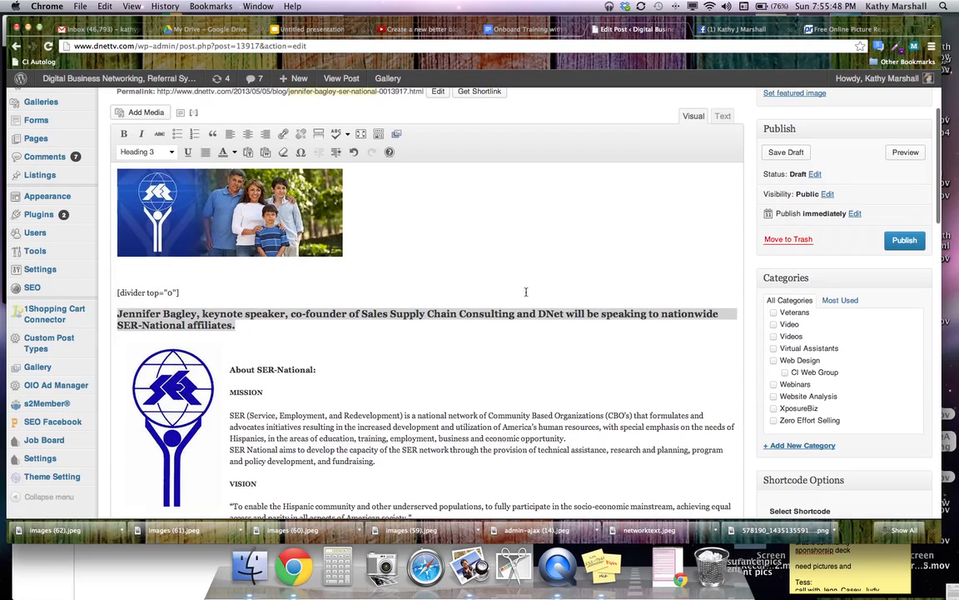
{"action": "left_click", "coordinate": [786, 154]}
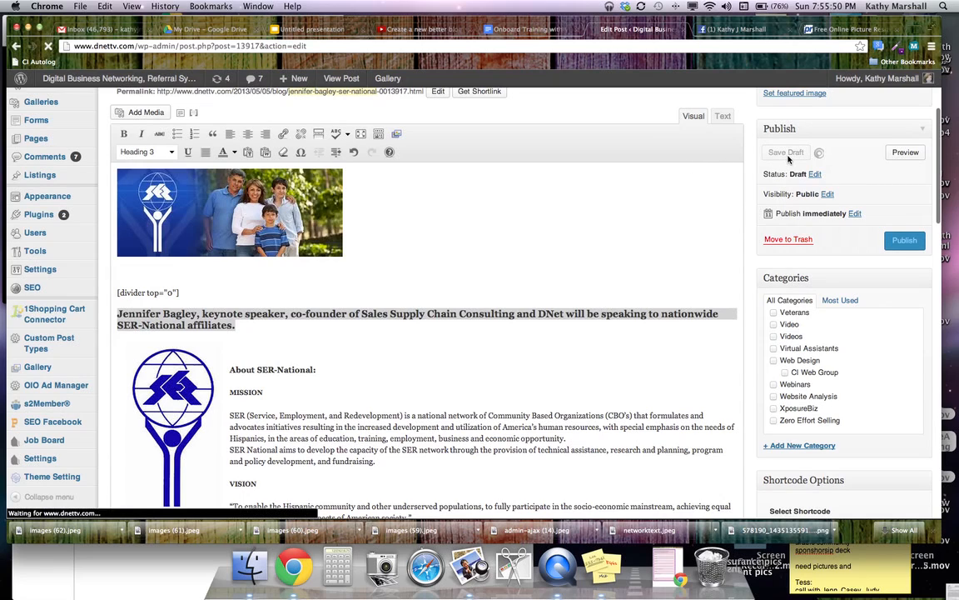